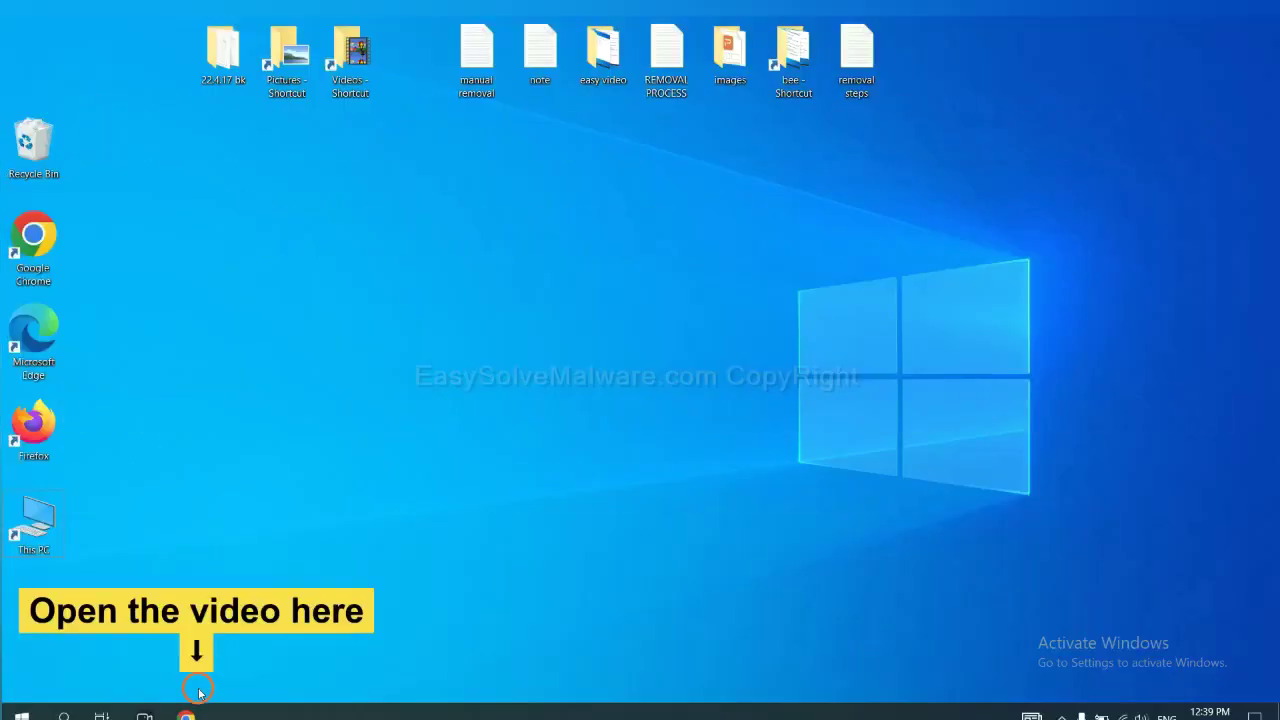
Open the easysolvemalware.com guide from the video description and download SpyHunter for Windows.
{"action": "left_click", "coordinate": [190, 713]}
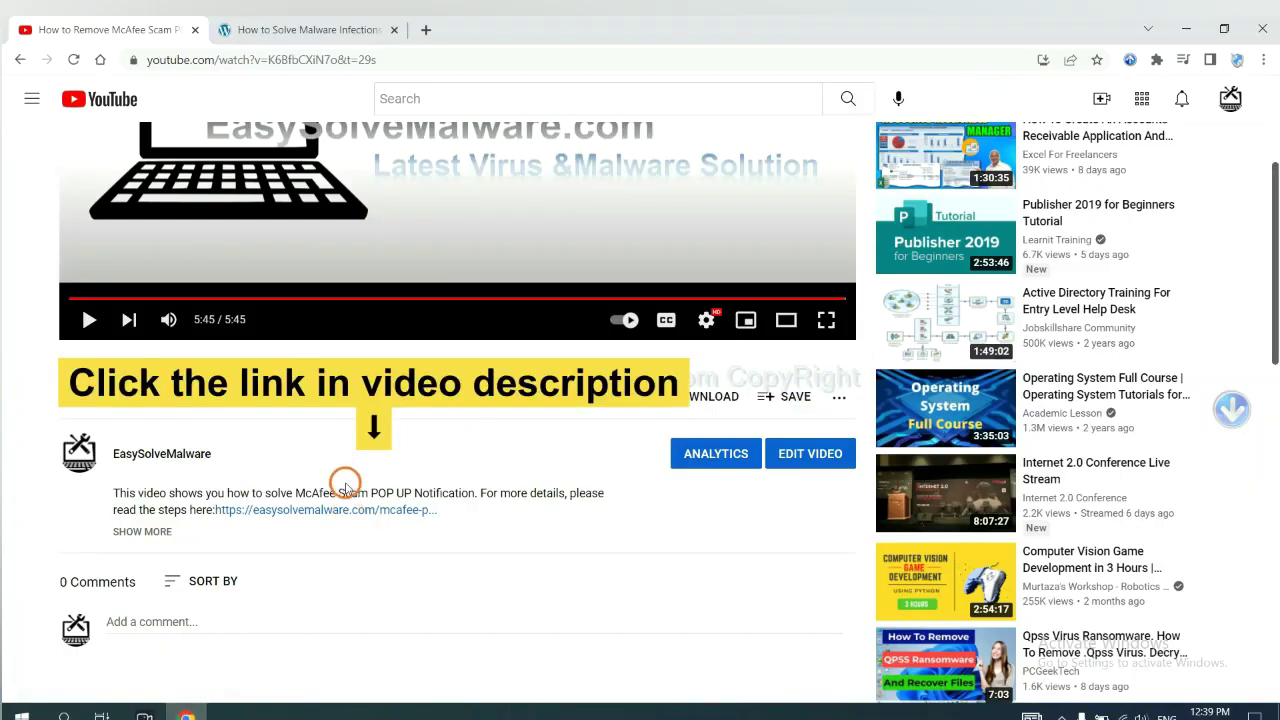
{"action": "left_click", "coordinate": [355, 510]}
{"action": "scroll", "coordinate": [1272, 348], "scroll_direction": "down", "scroll_amount": 3}
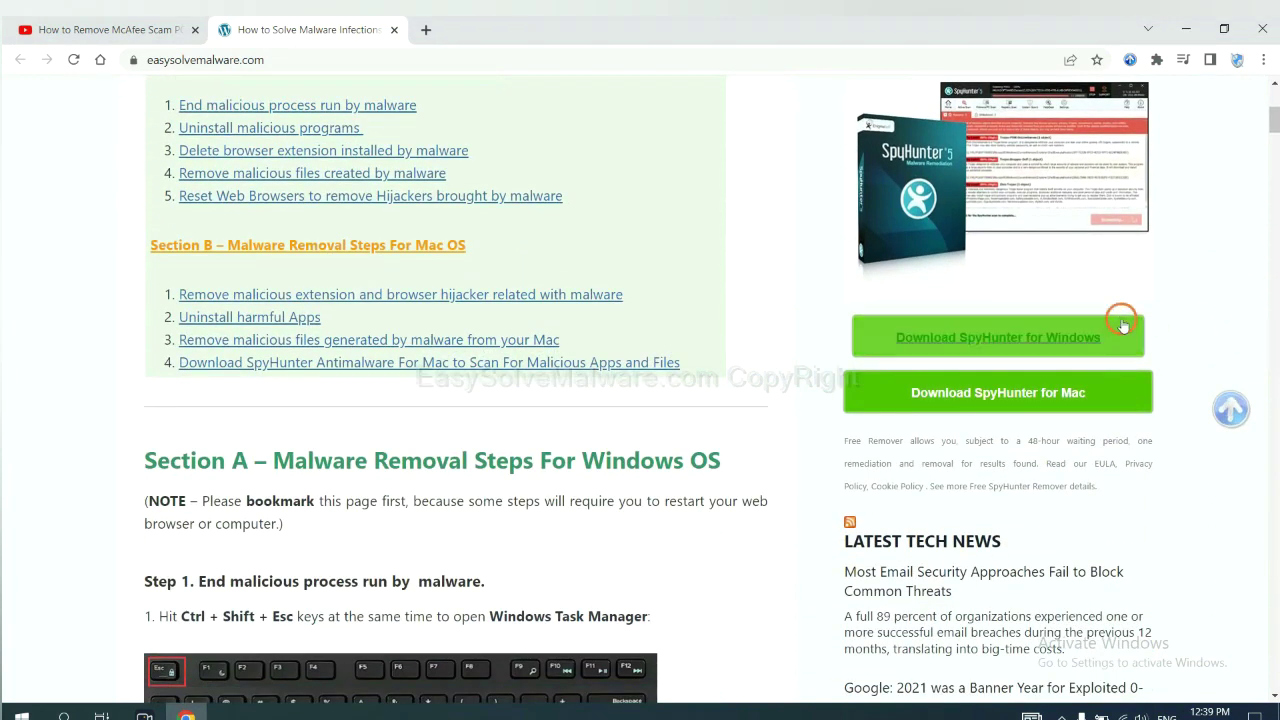
{"action": "left_click", "coordinate": [1087, 335]}
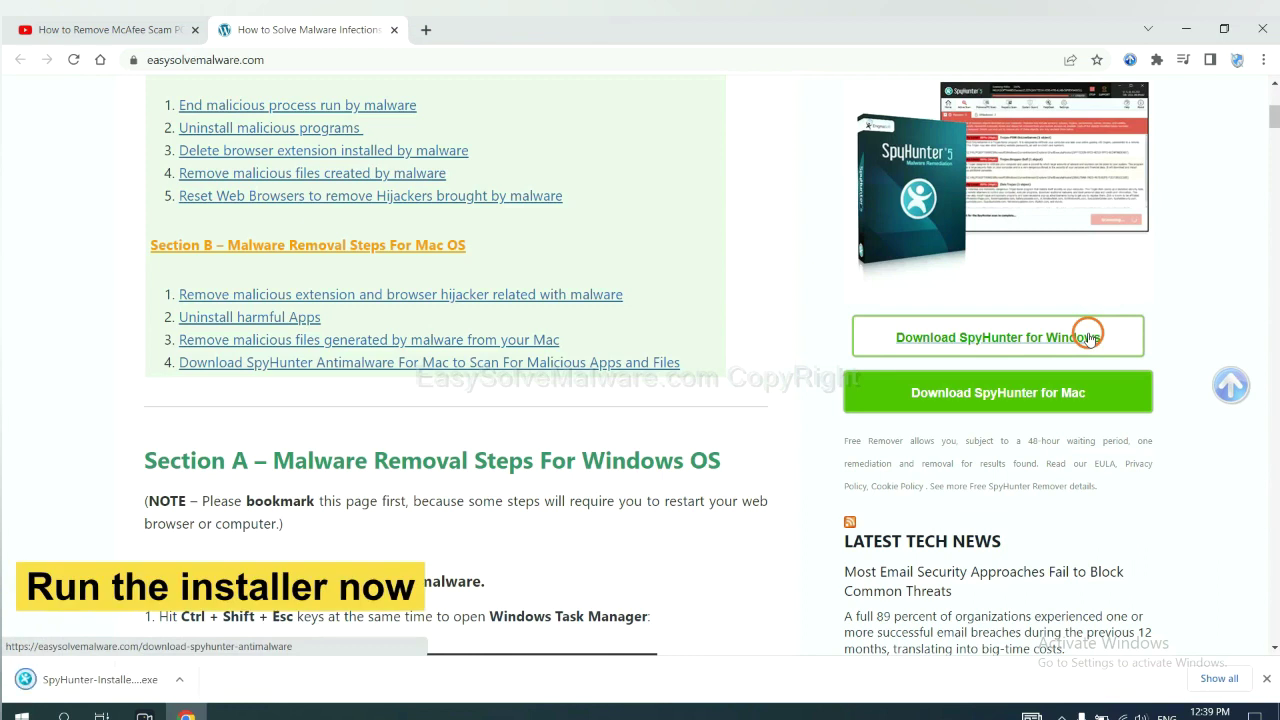
Run the downloaded SpyHunter installer in English and accept the licence agreement to install.
{"action": "left_click", "coordinate": [77, 679]}
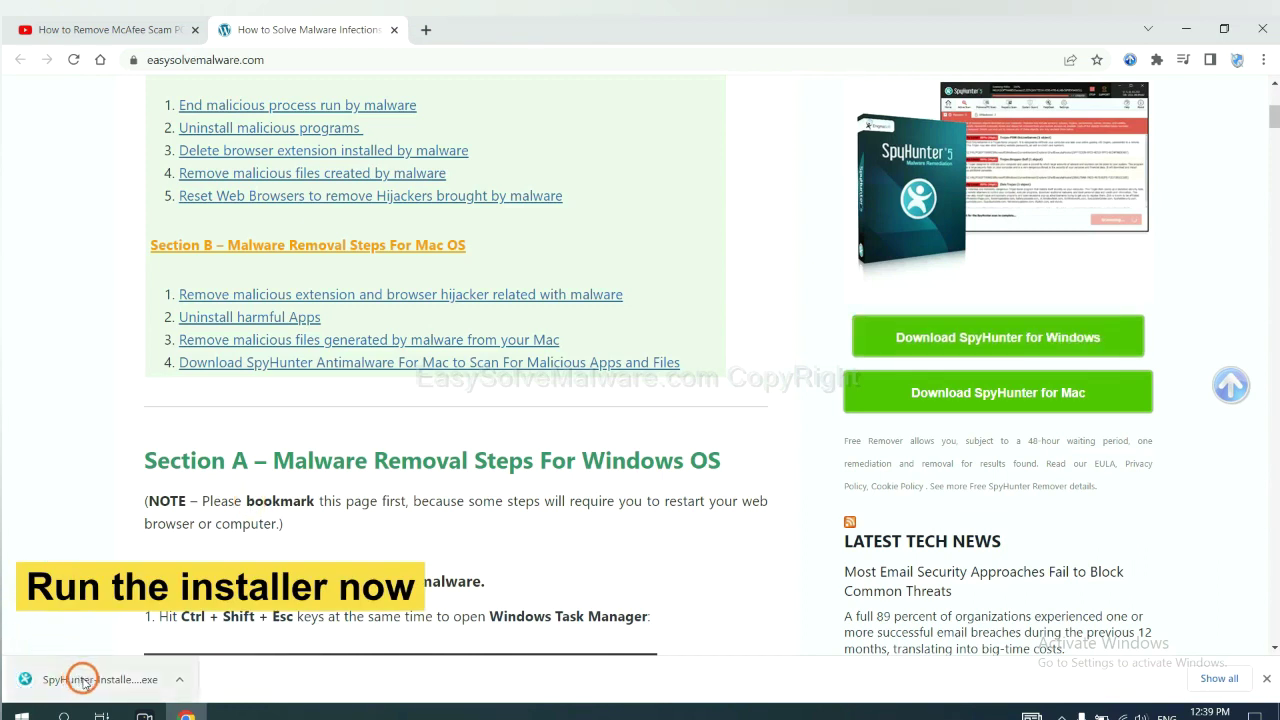
{"action": "left_click", "coordinate": [84, 681]}
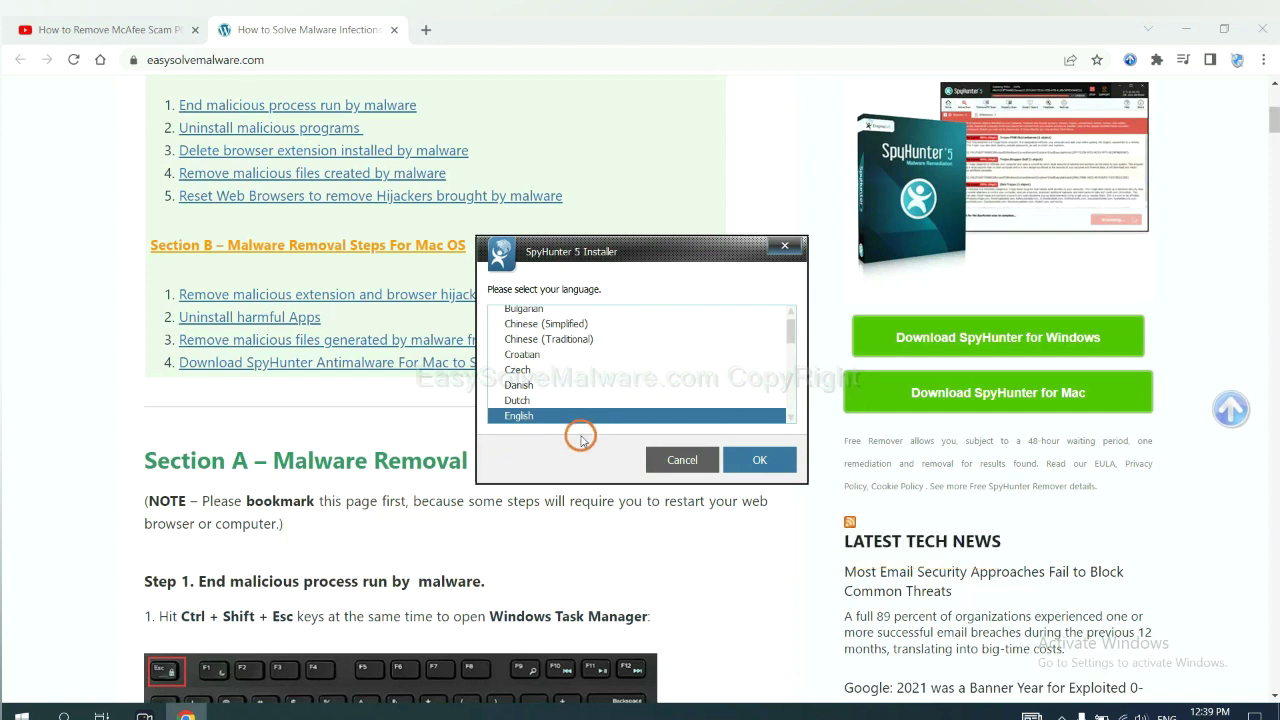
{"action": "left_click", "coordinate": [755, 457]}
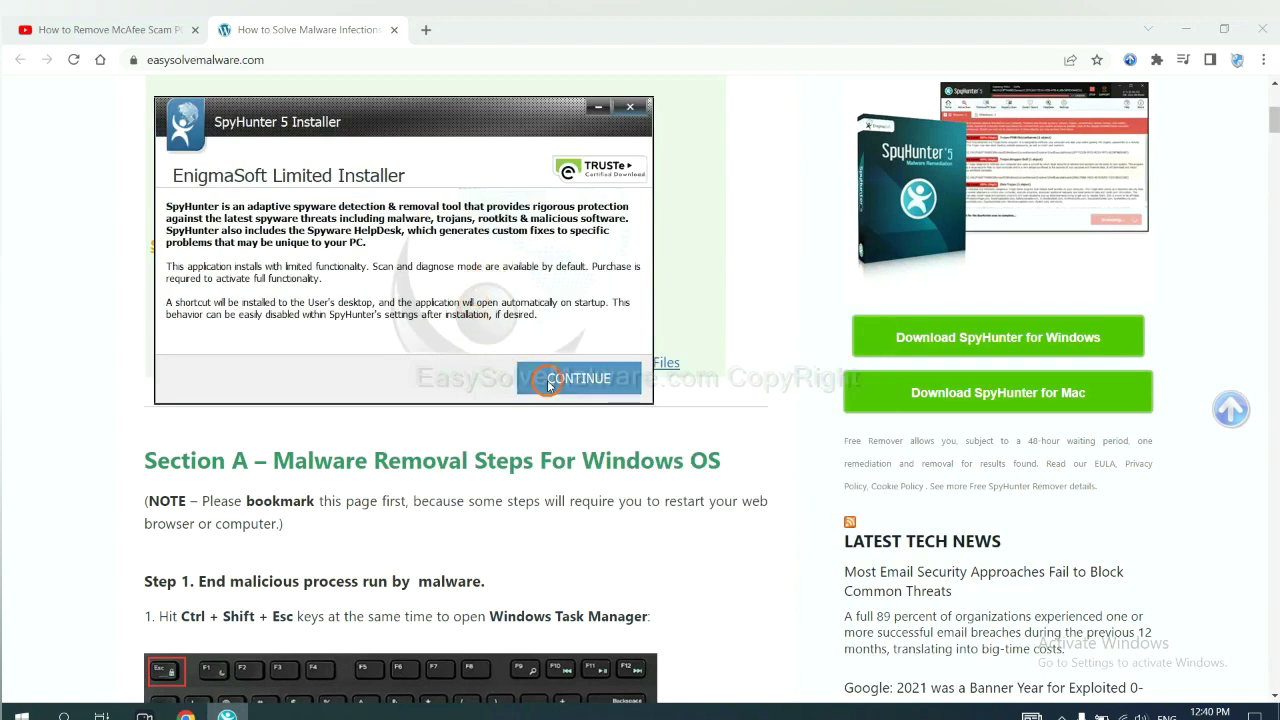
{"action": "left_click", "coordinate": [549, 379]}
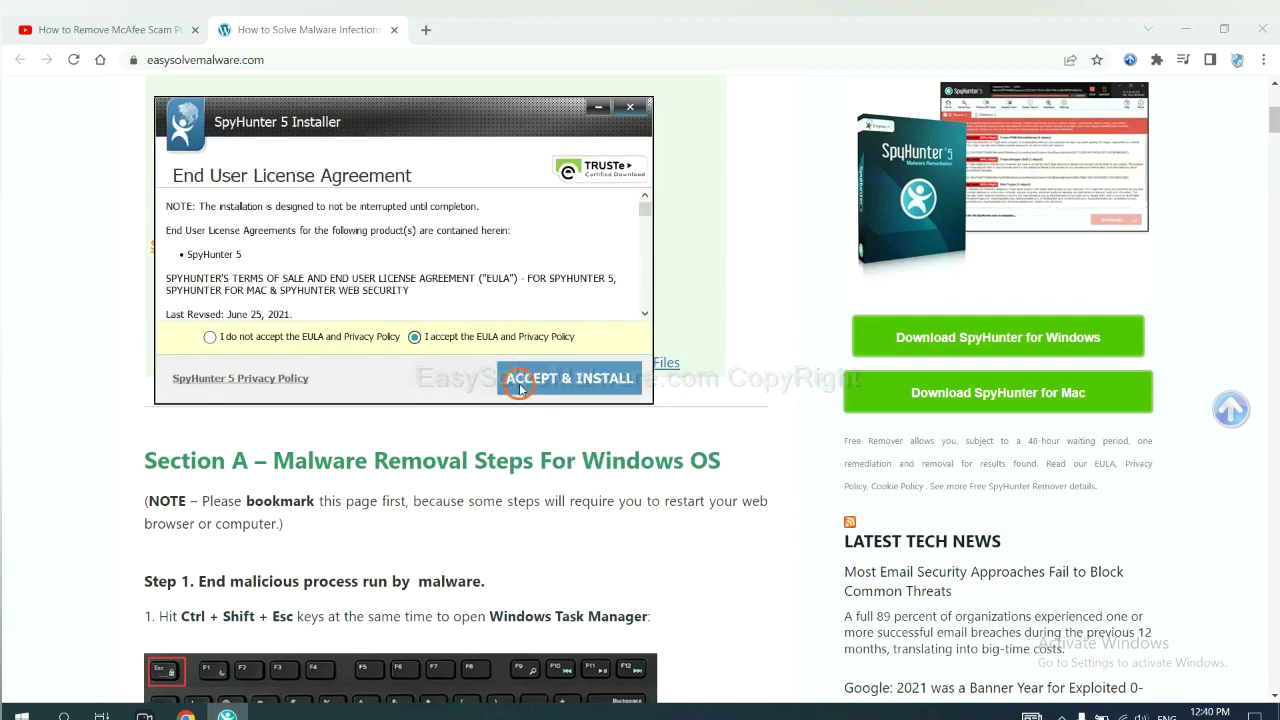
{"action": "left_click", "coordinate": [520, 388]}
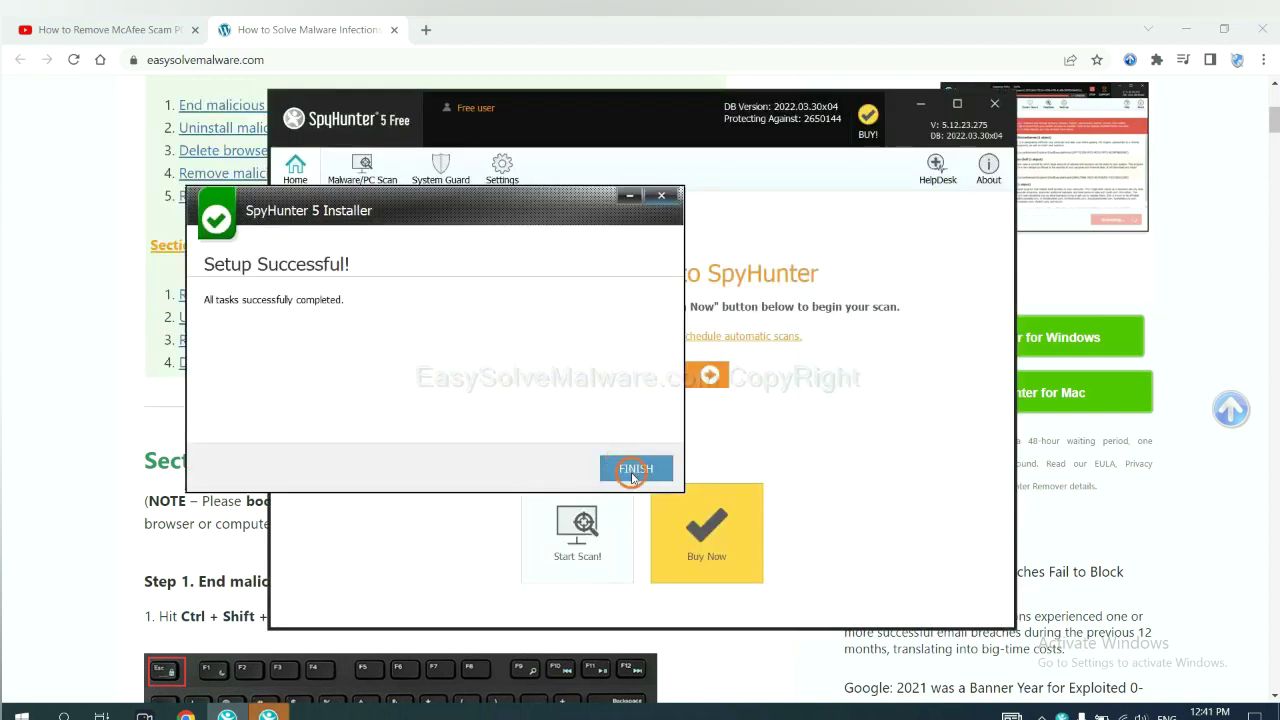
Finish setup, scan the PC with SpyHunter, and proceed to remove the detected remove360.bat.
{"action": "left_click", "coordinate": [634, 465]}
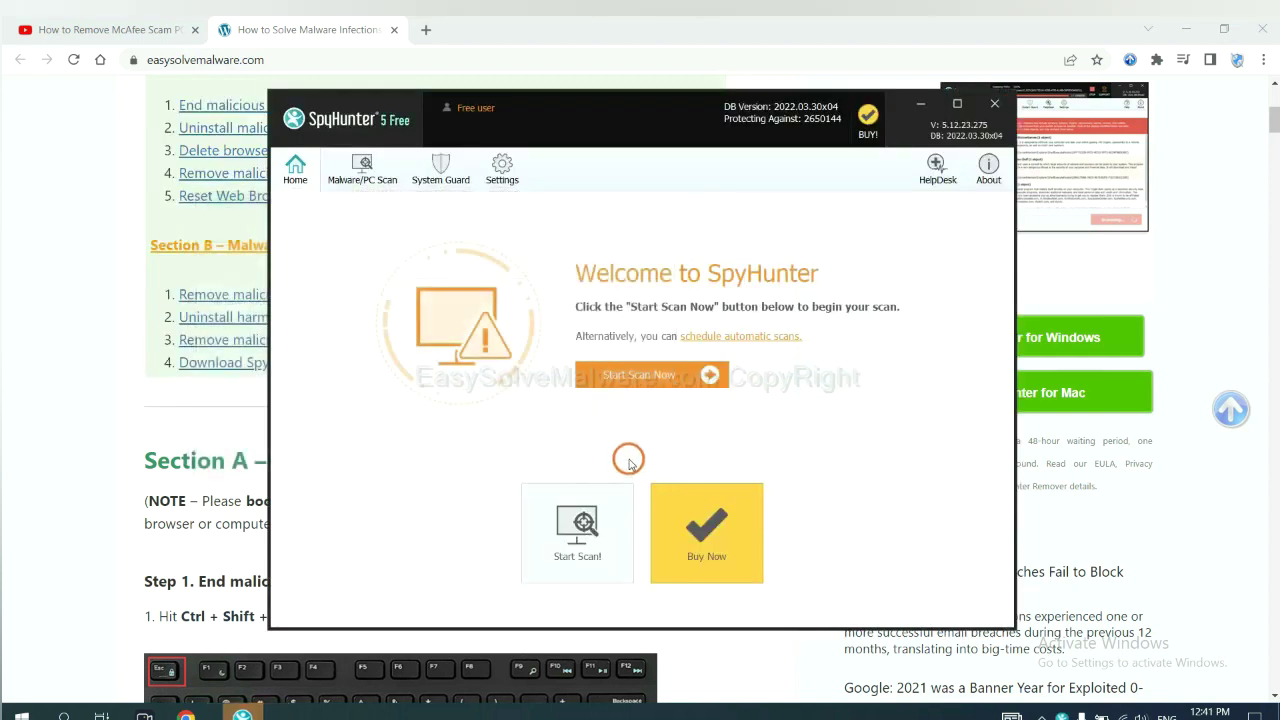
{"action": "left_click", "coordinate": [632, 383]}
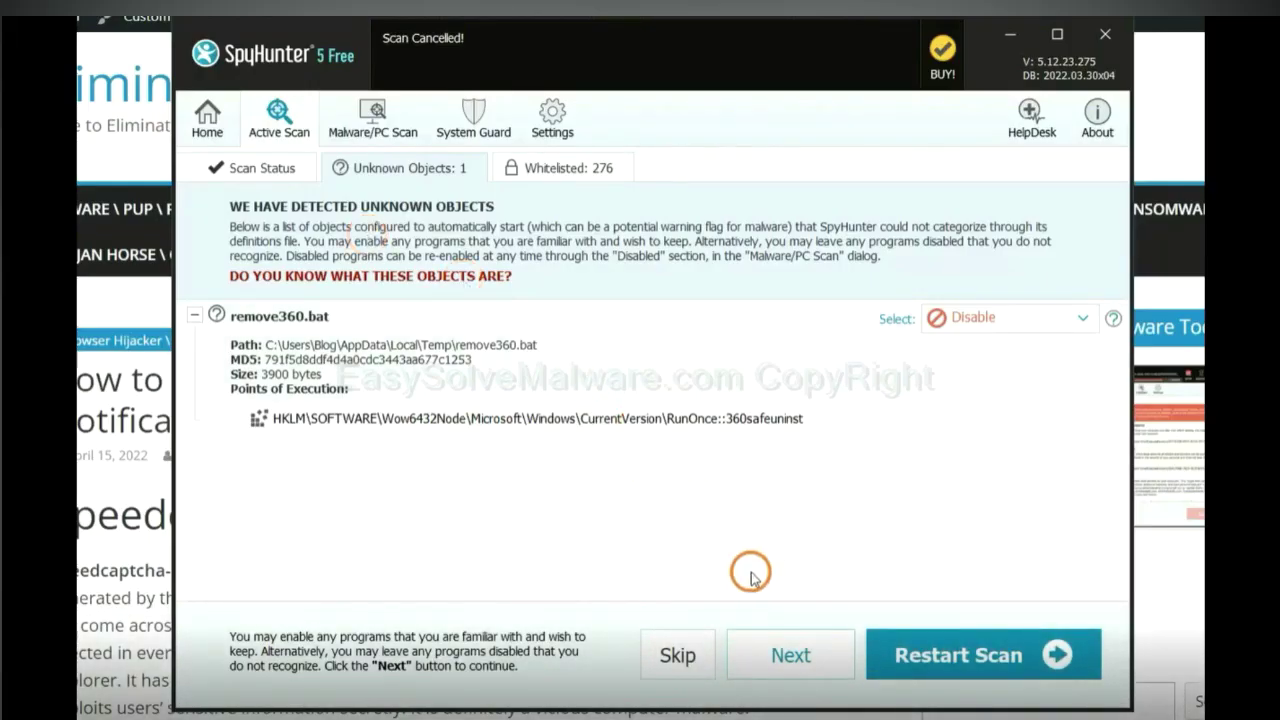
{"action": "left_click", "coordinate": [789, 658]}
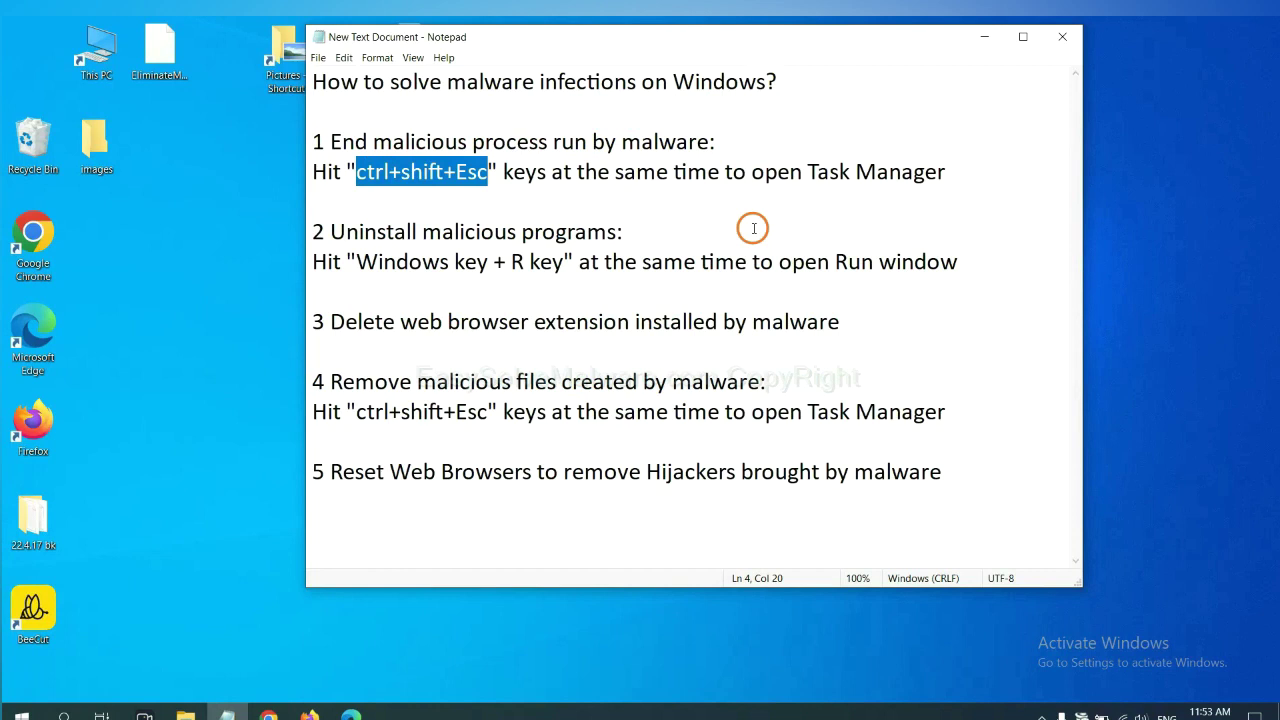
{"action": "left_click_drag", "start_coordinate": [480, 172], "coordinate": [358, 176]}
{"action": "key", "text": "ctrl+shift+Escape"}
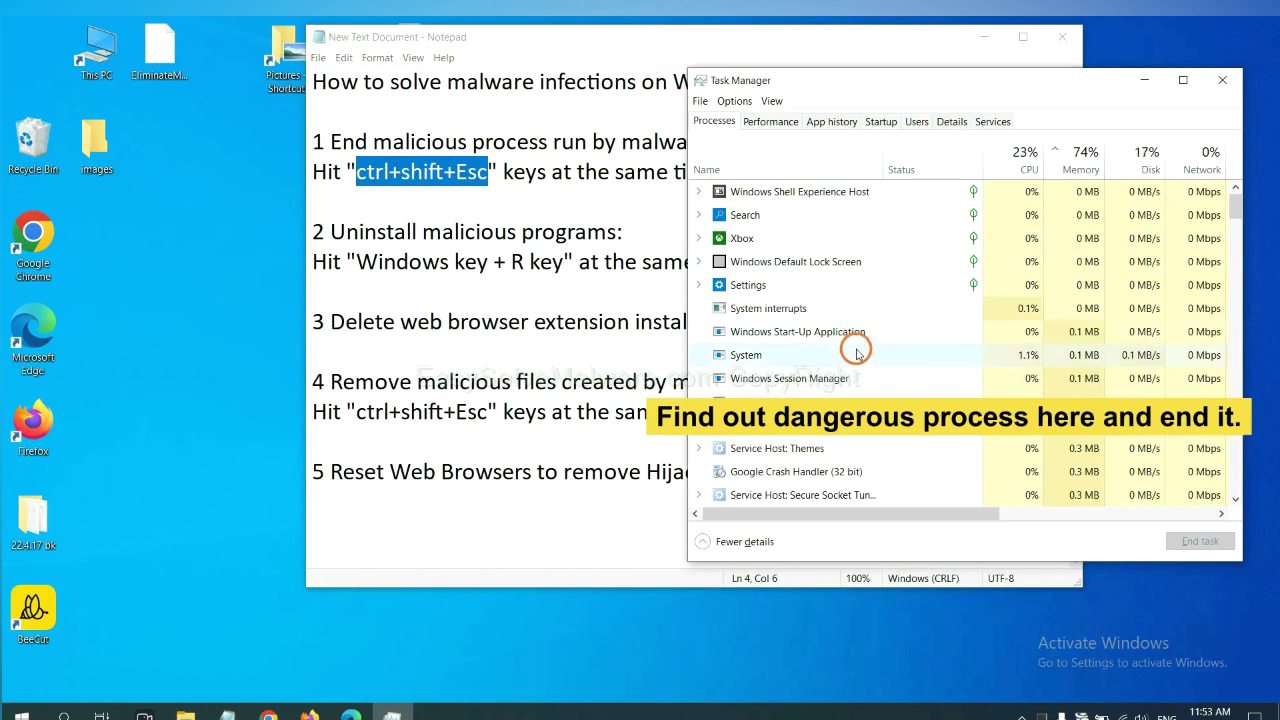
{"action": "left_click", "coordinate": [857, 354]}
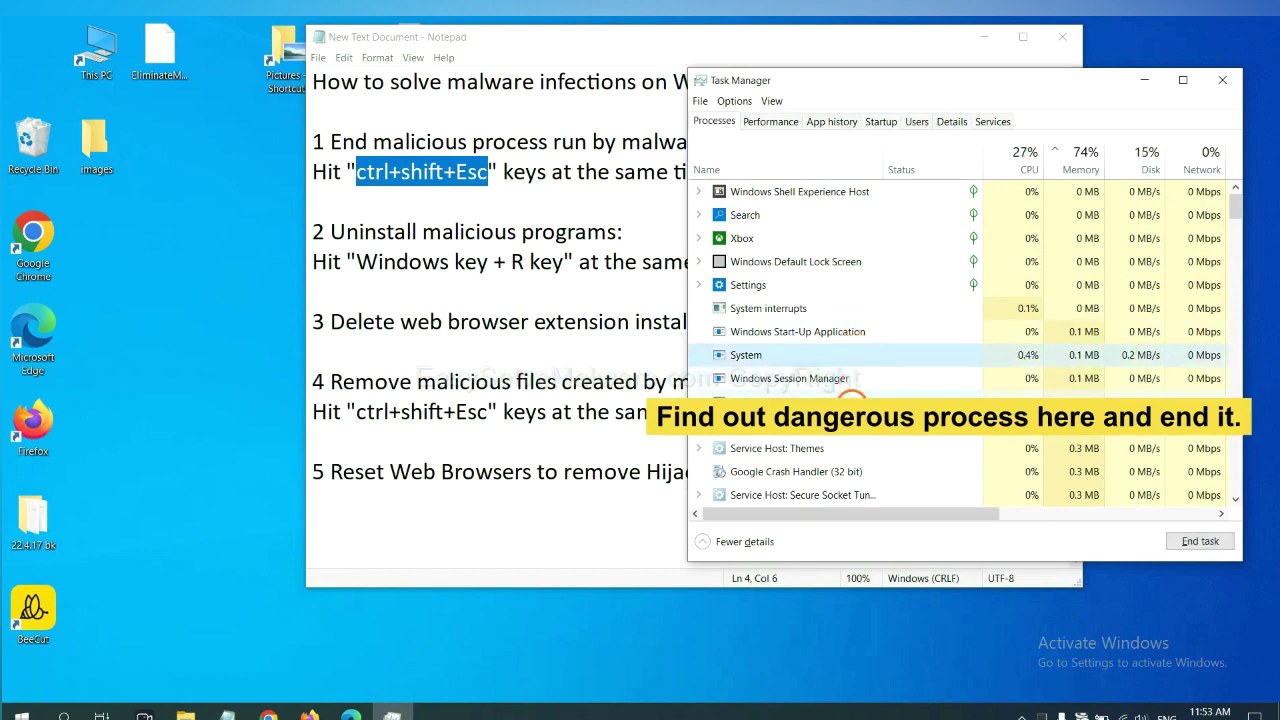
{"action": "left_click", "coordinate": [851, 398]}
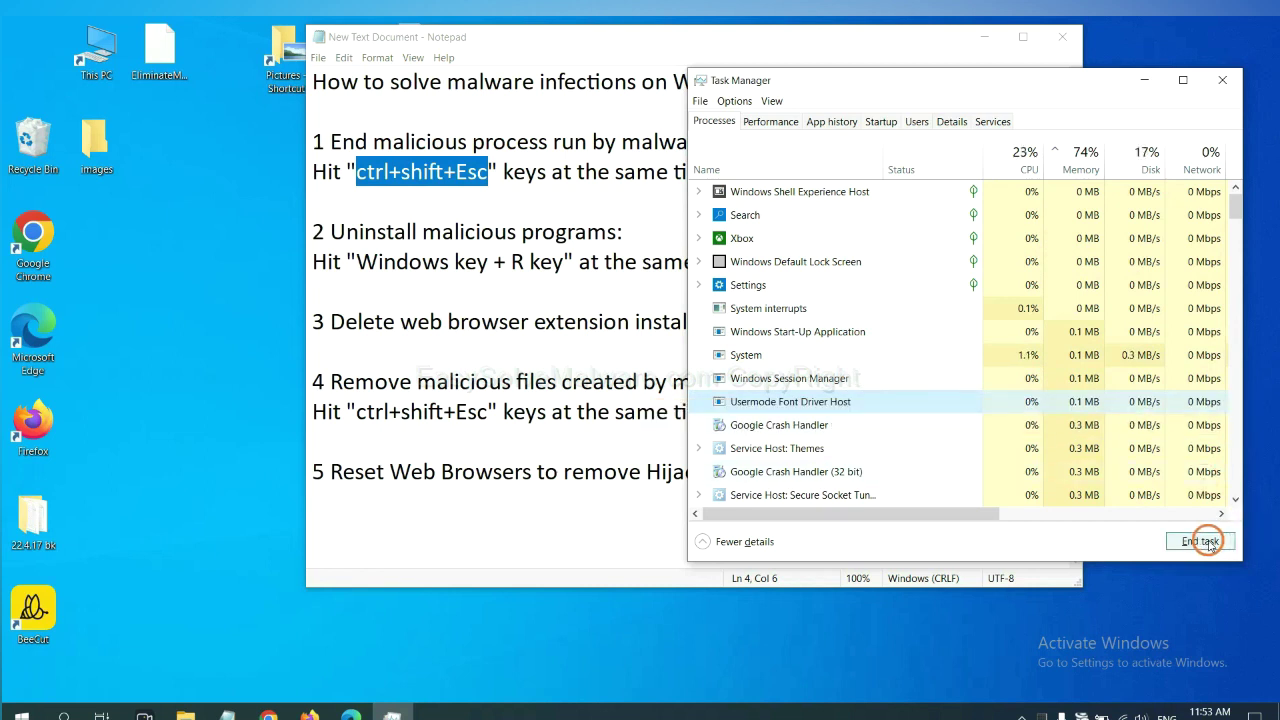
{"action": "left_click", "coordinate": [1217, 82]}
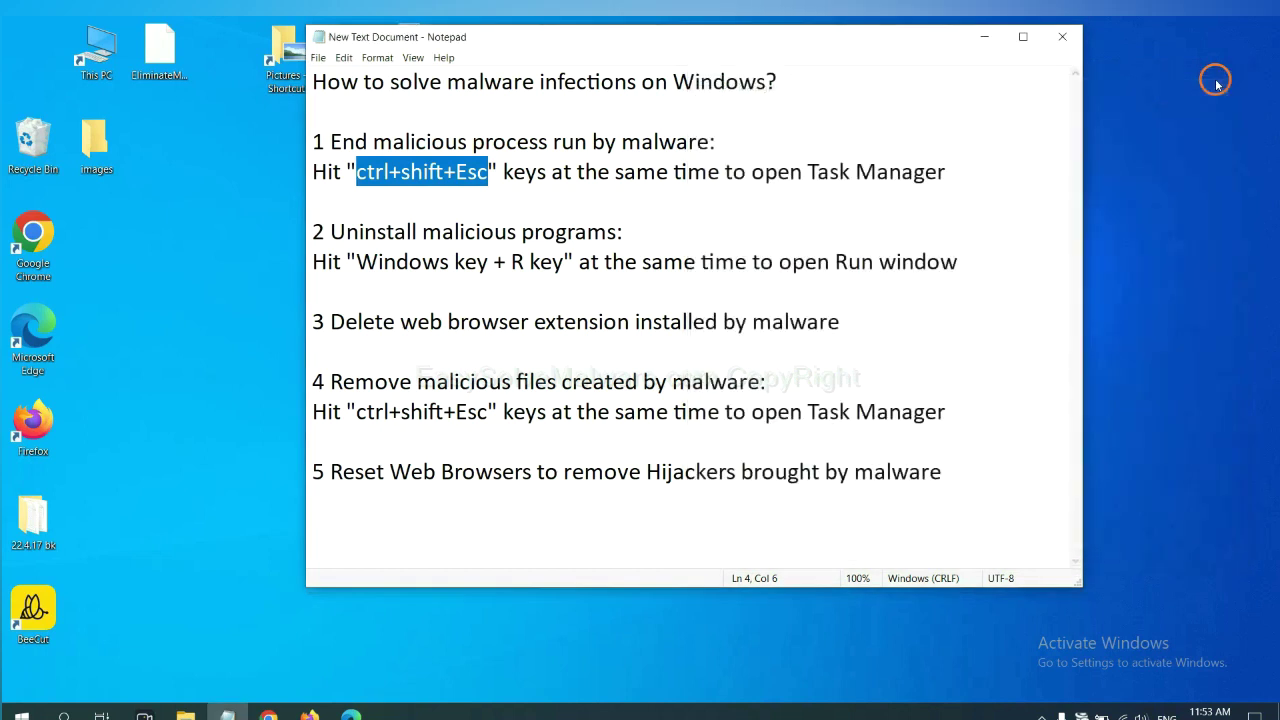
{"action": "left_click", "coordinate": [797, 288]}
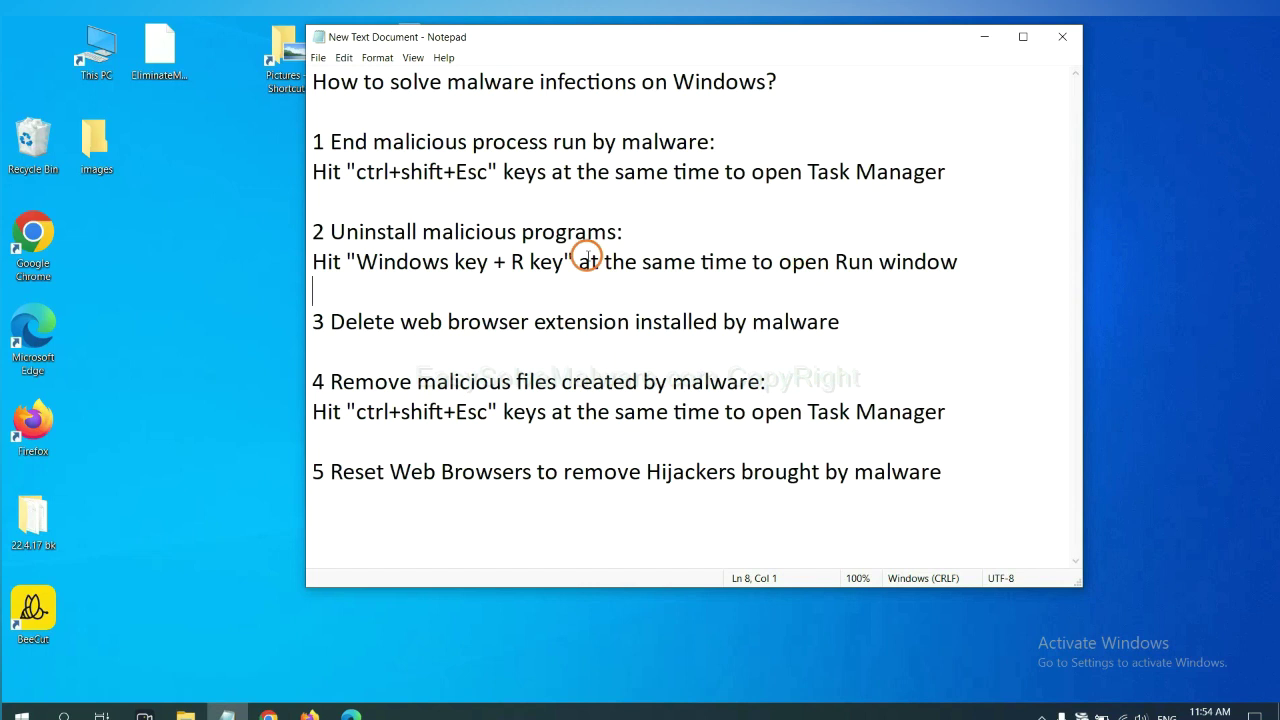
Open Control Panel by running 'control panel' from the Win+R Run dialog.
{"action": "left_click_drag", "start_coordinate": [352, 264], "coordinate": [562, 270]}
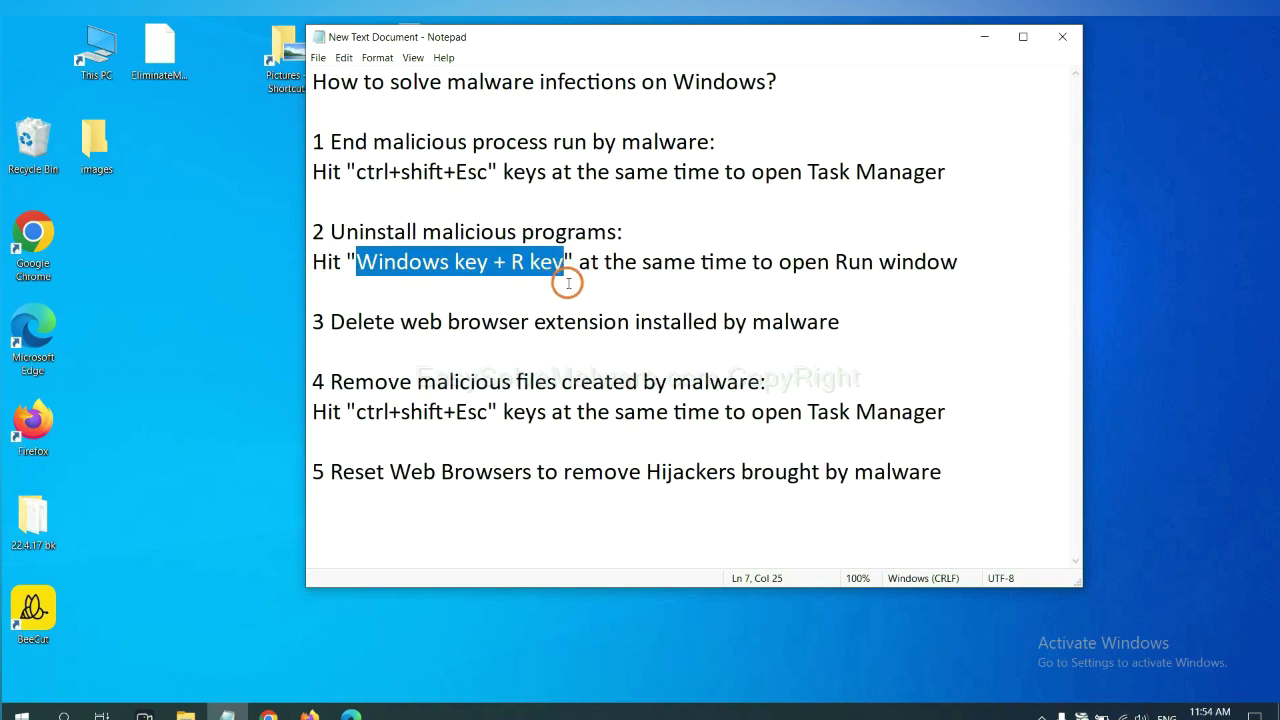
{"action": "key", "text": "super+r"}
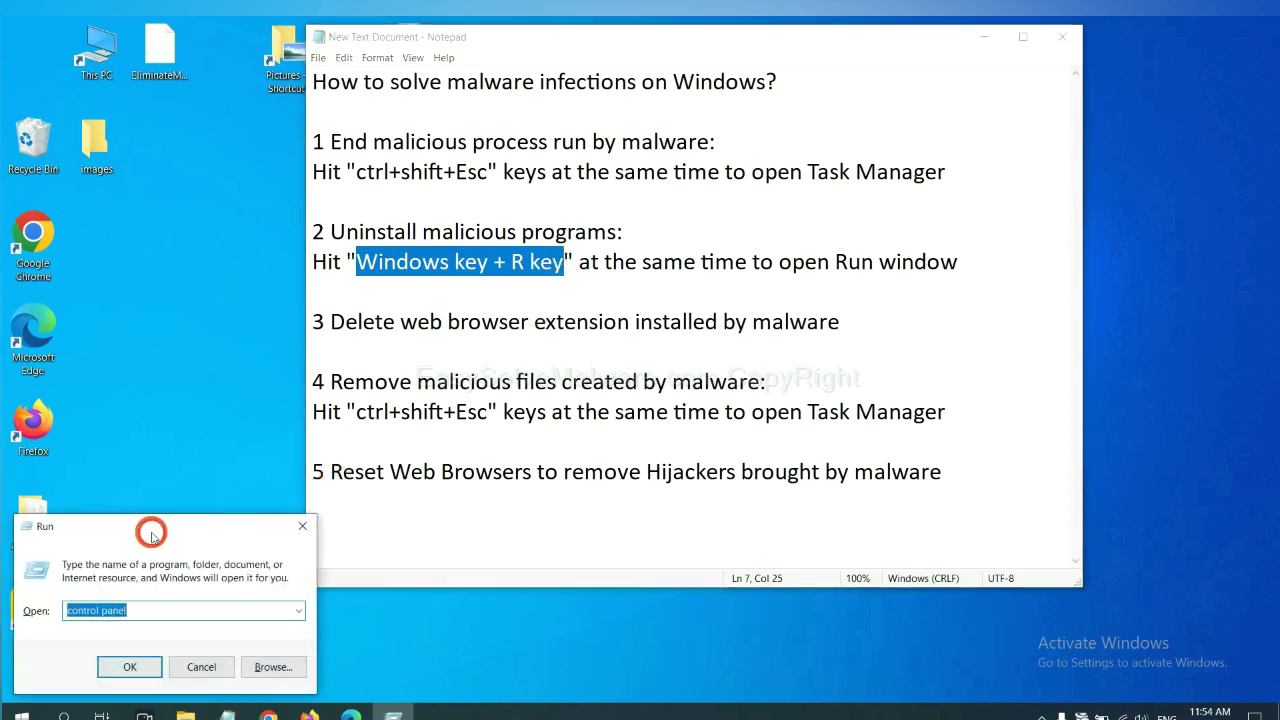
{"action": "left_click_drag", "start_coordinate": [151, 537], "coordinate": [979, 240]}
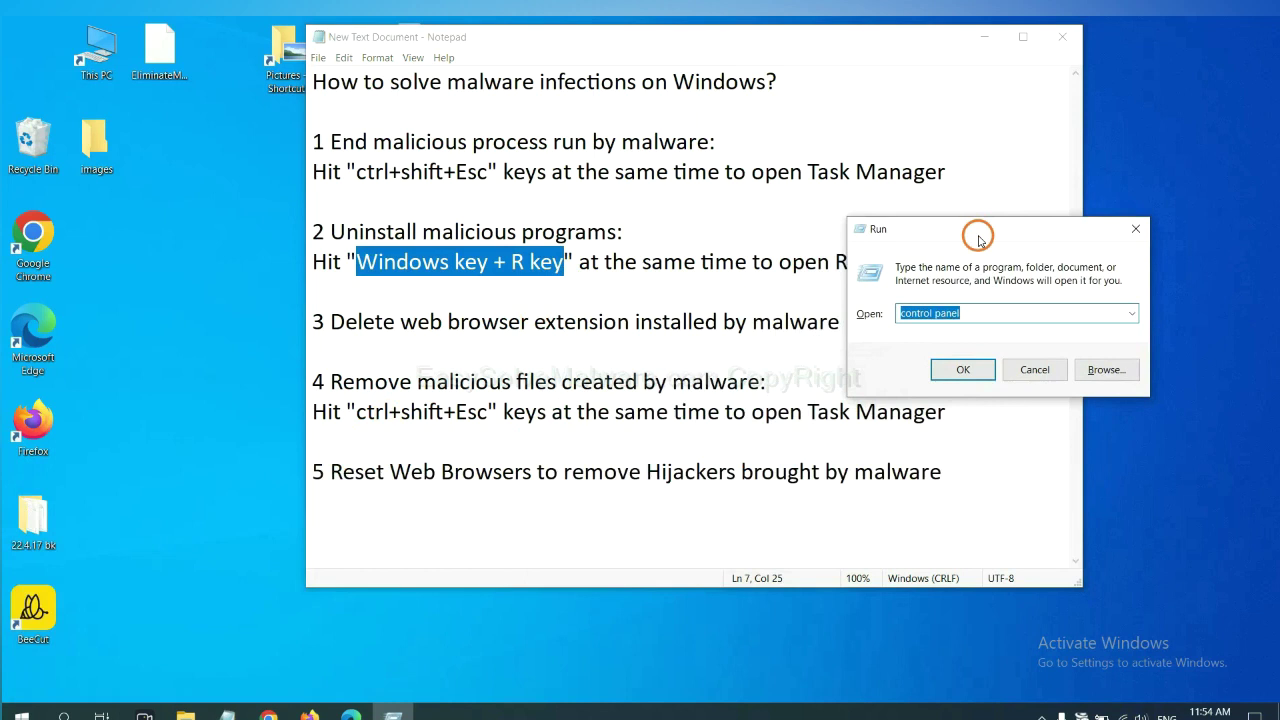
{"action": "left_click", "coordinate": [987, 312]}
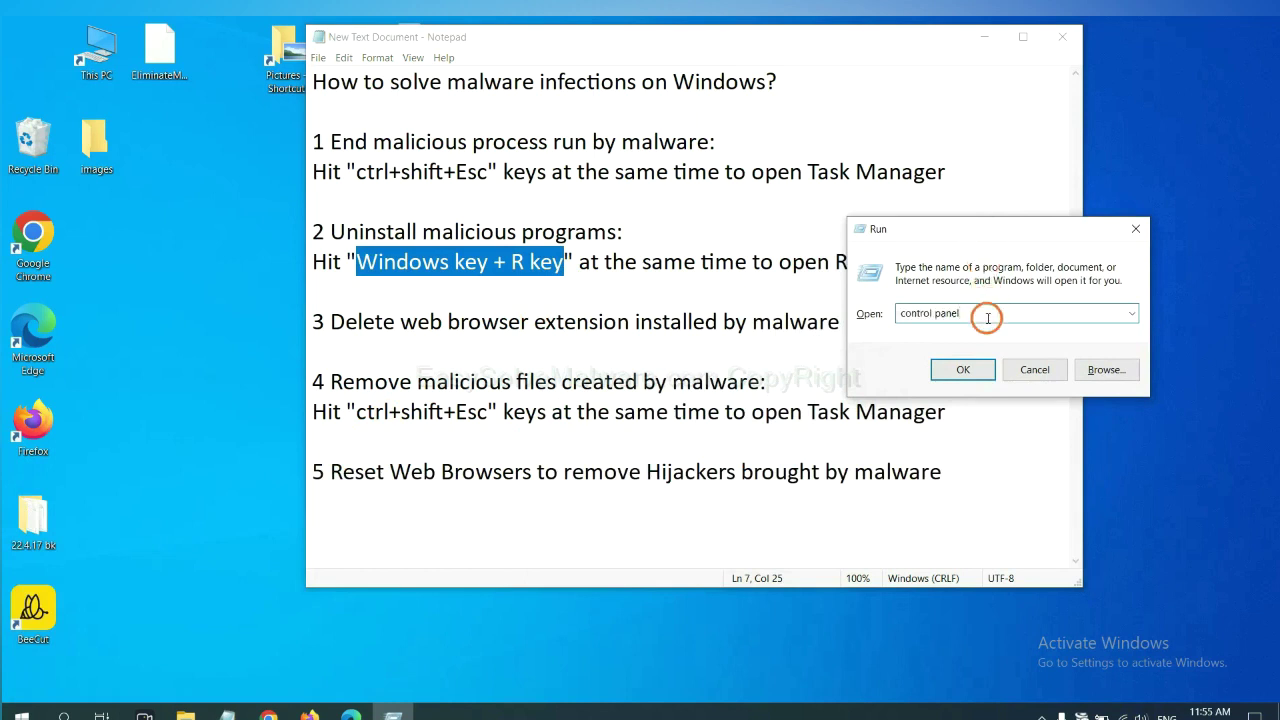
{"action": "double_click", "coordinate": [913, 313]}
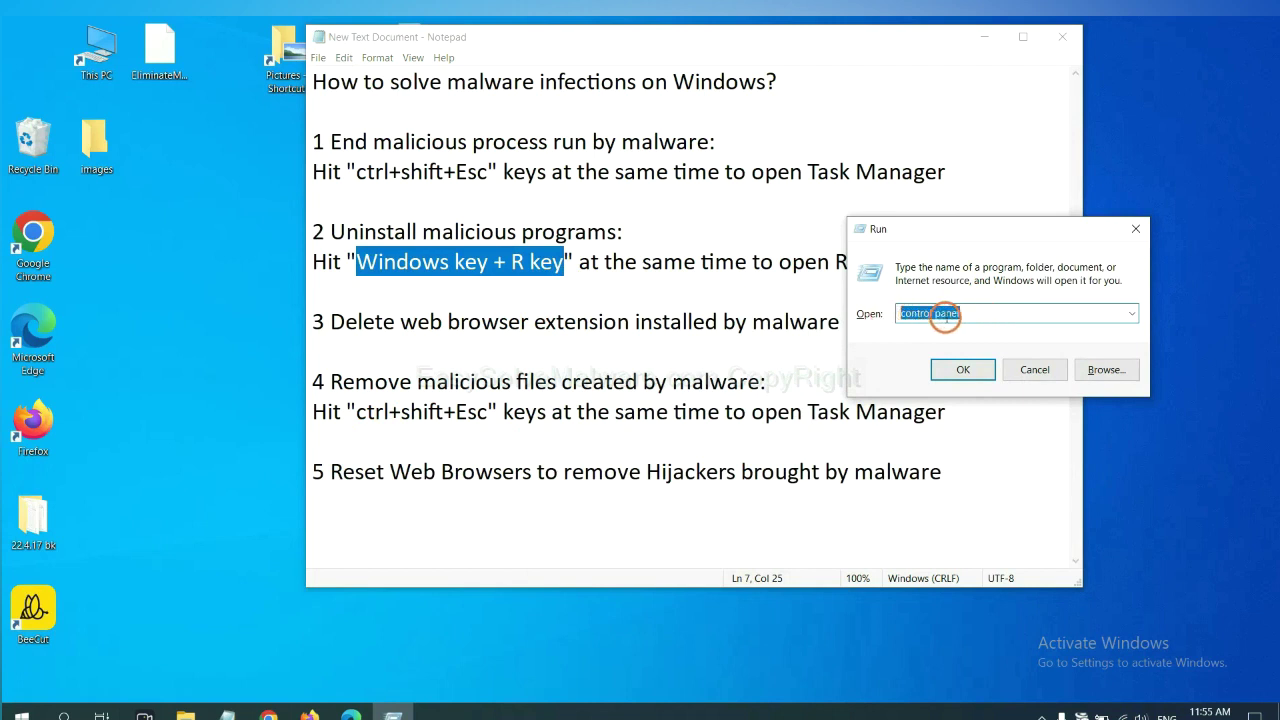
{"action": "left_click", "coordinate": [962, 378]}
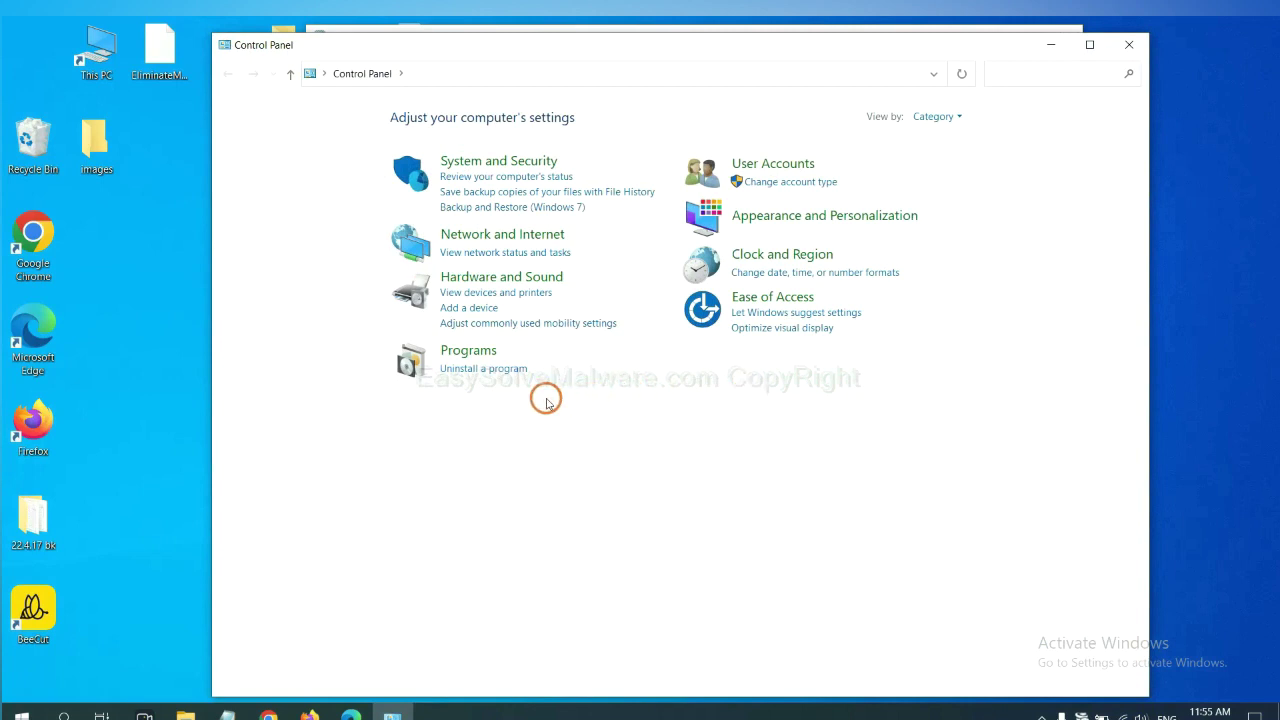
Open Programs and Features, select Xiph.Org Open Codecs, then close the list.
{"action": "left_click", "coordinate": [507, 370]}
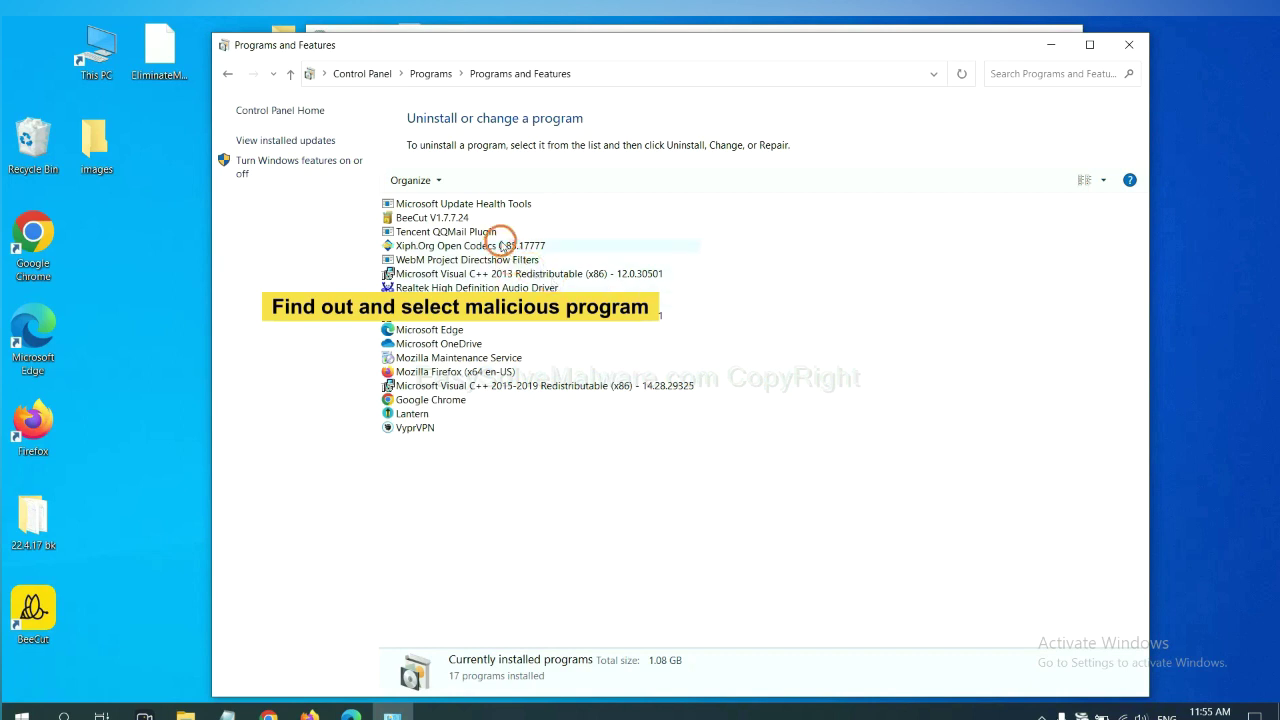
{"action": "left_click", "coordinate": [505, 245]}
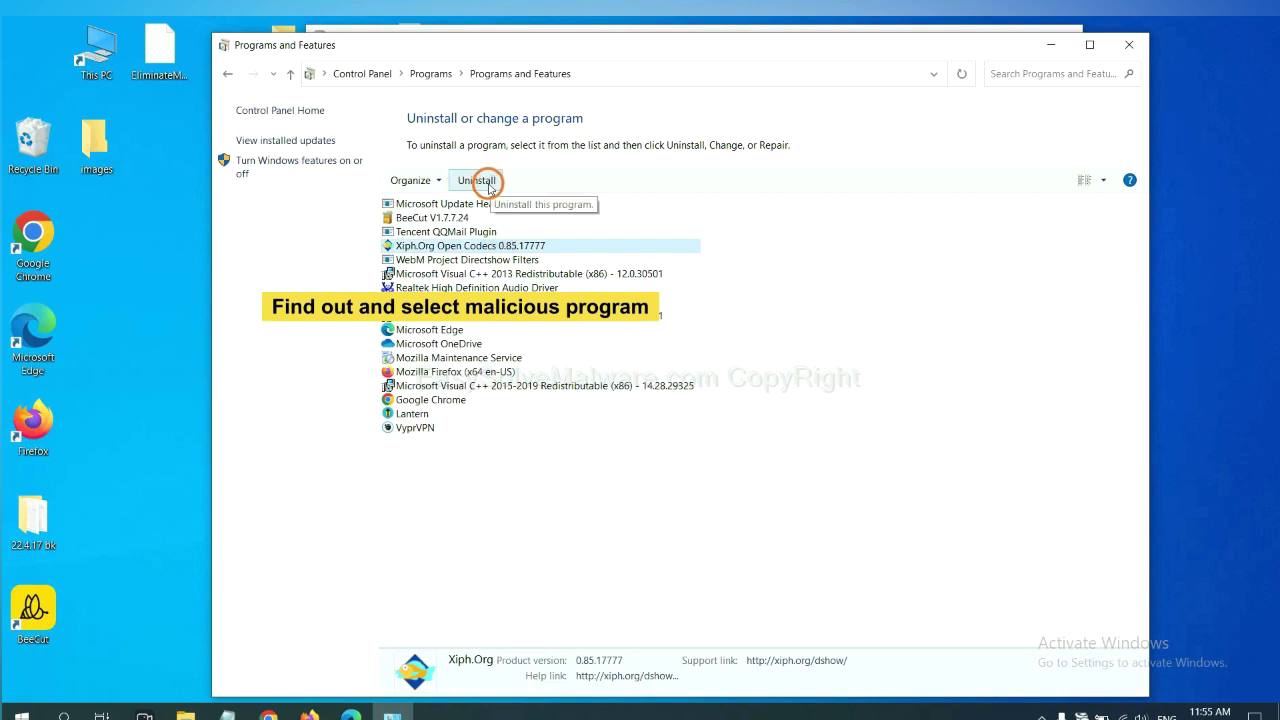
{"action": "left_click", "coordinate": [1136, 46]}
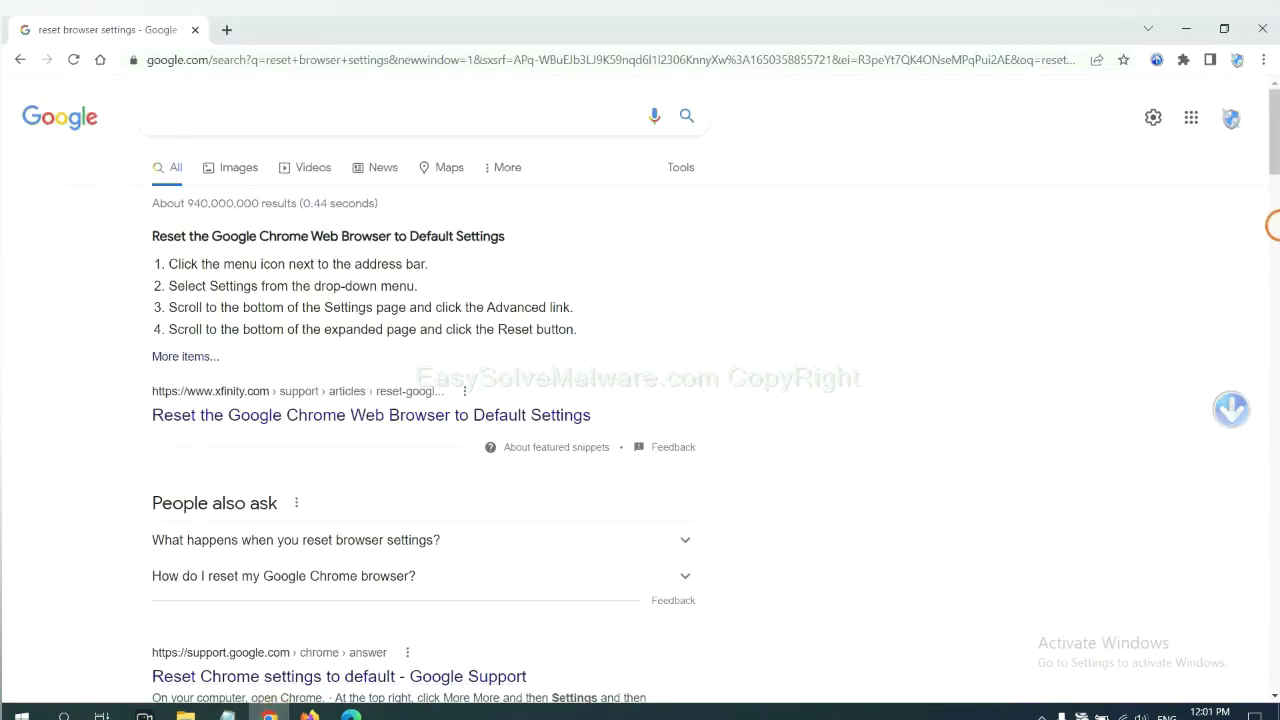
Open Chrome's Extensions page through More tools to check the Scroll To Top extension.
{"action": "left_click", "coordinate": [1263, 62]}
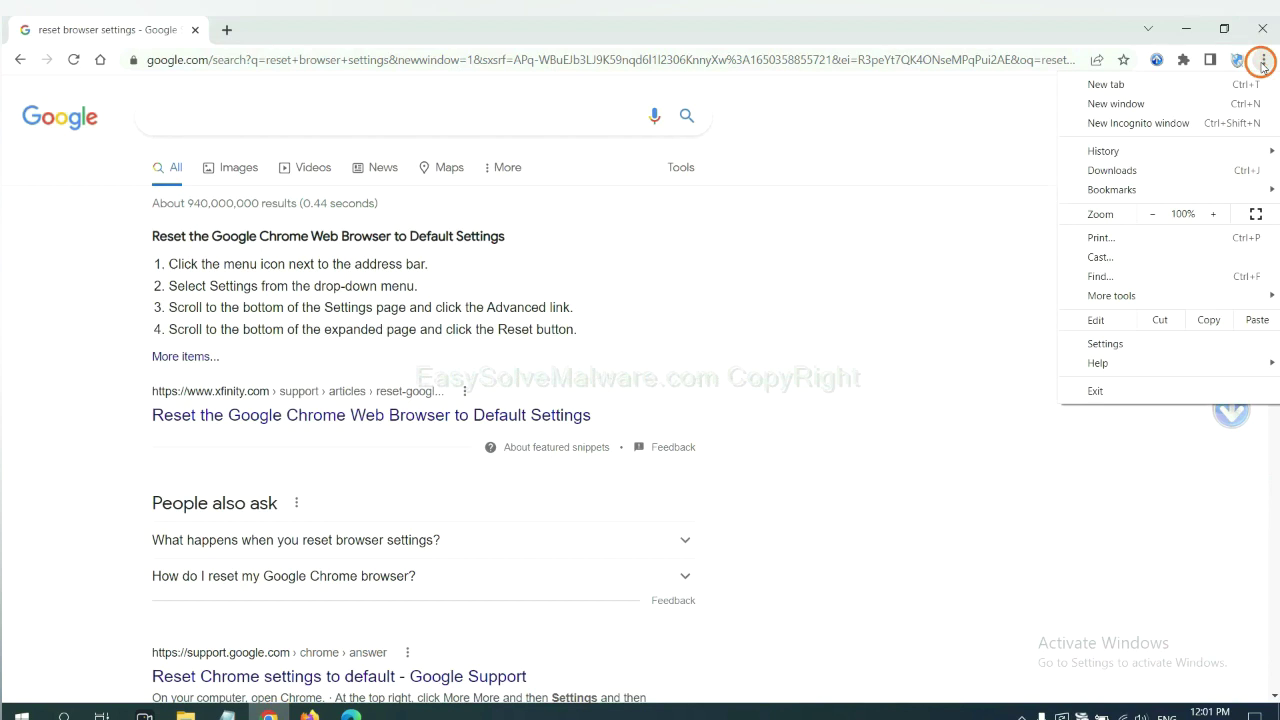
{"action": "mouse_move", "coordinate": [1150, 296]}
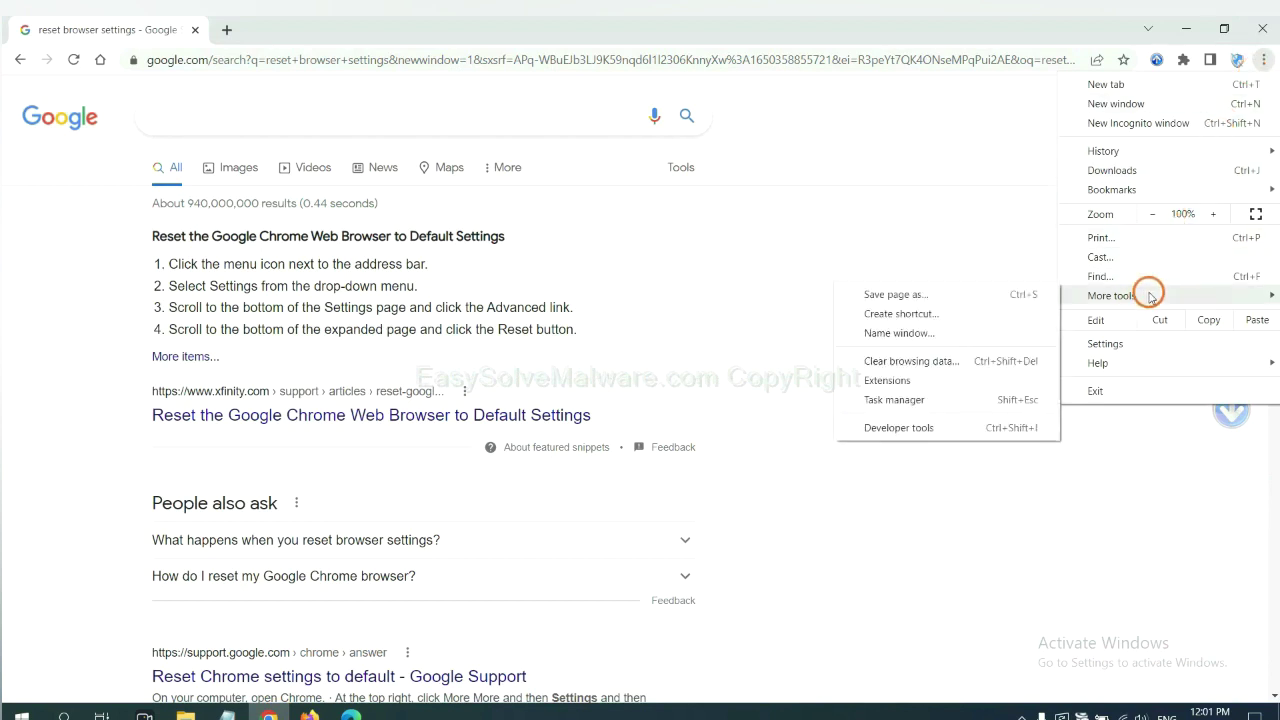
{"action": "left_click", "coordinate": [944, 377]}
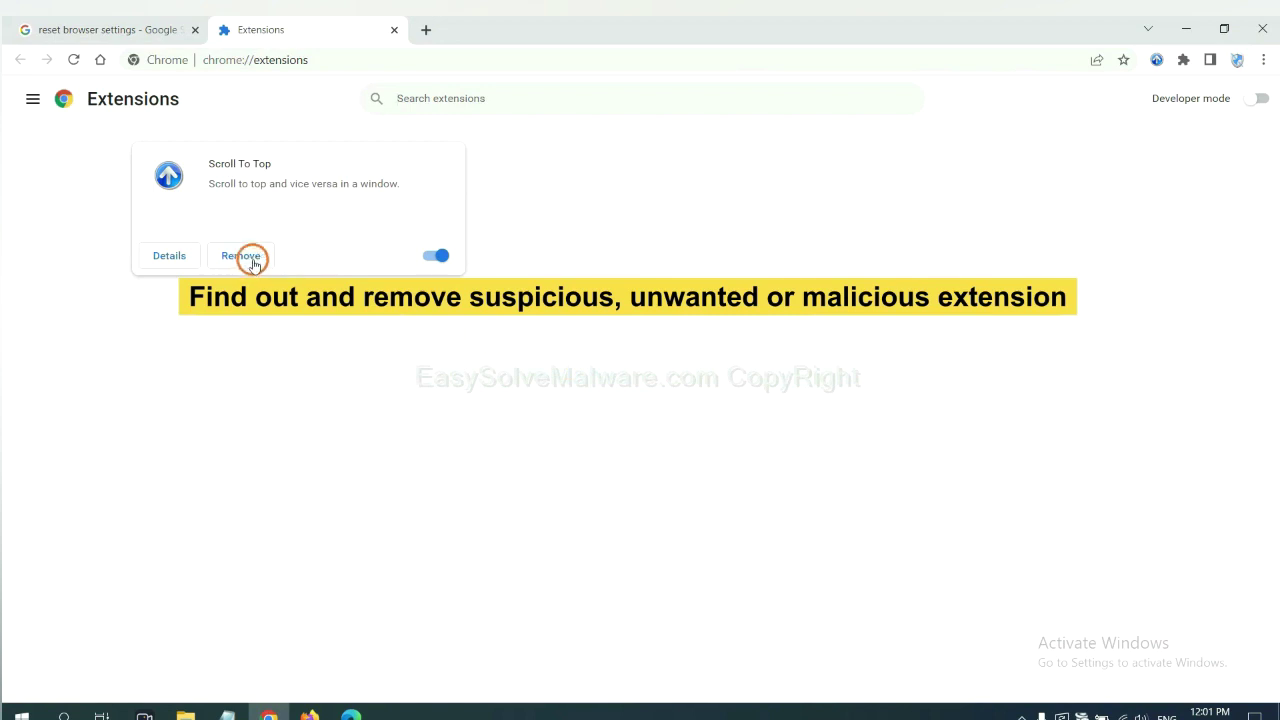
In Firefox's Add-ons and themes, view the options for the GIPHY for Firefox extension.
{"action": "left_click", "coordinate": [307, 714]}
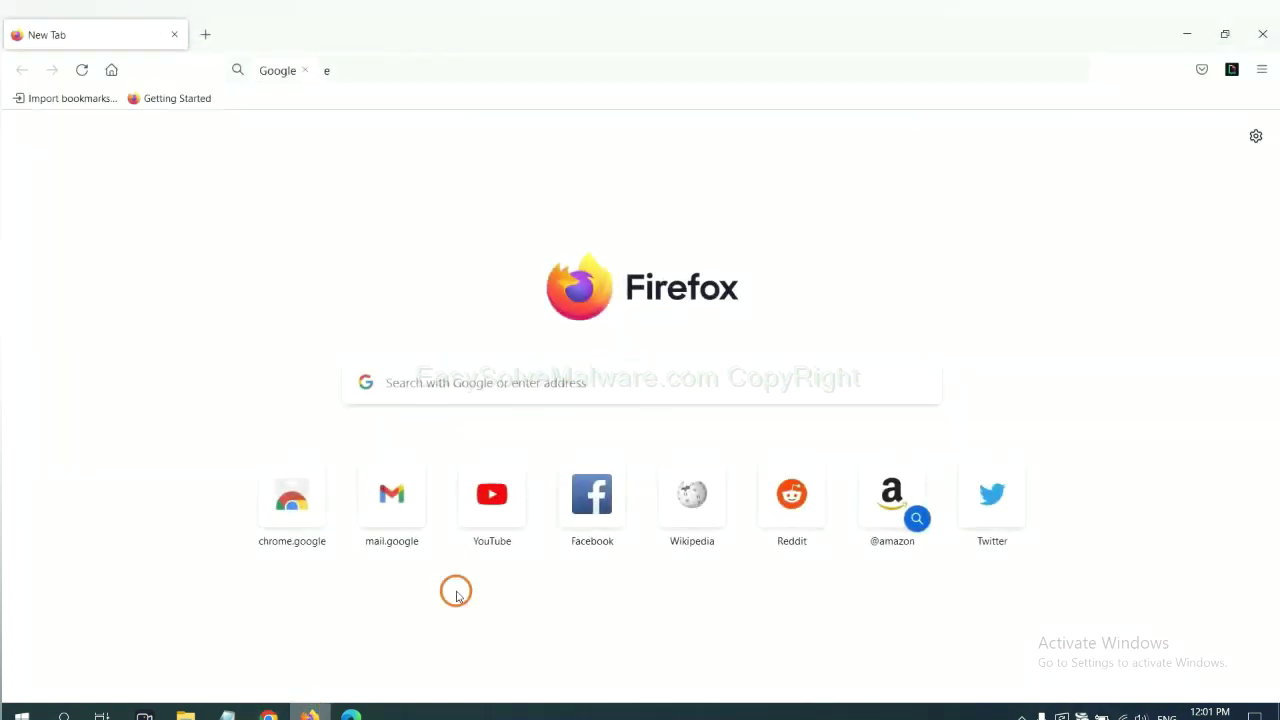
{"action": "left_click", "coordinate": [1264, 69]}
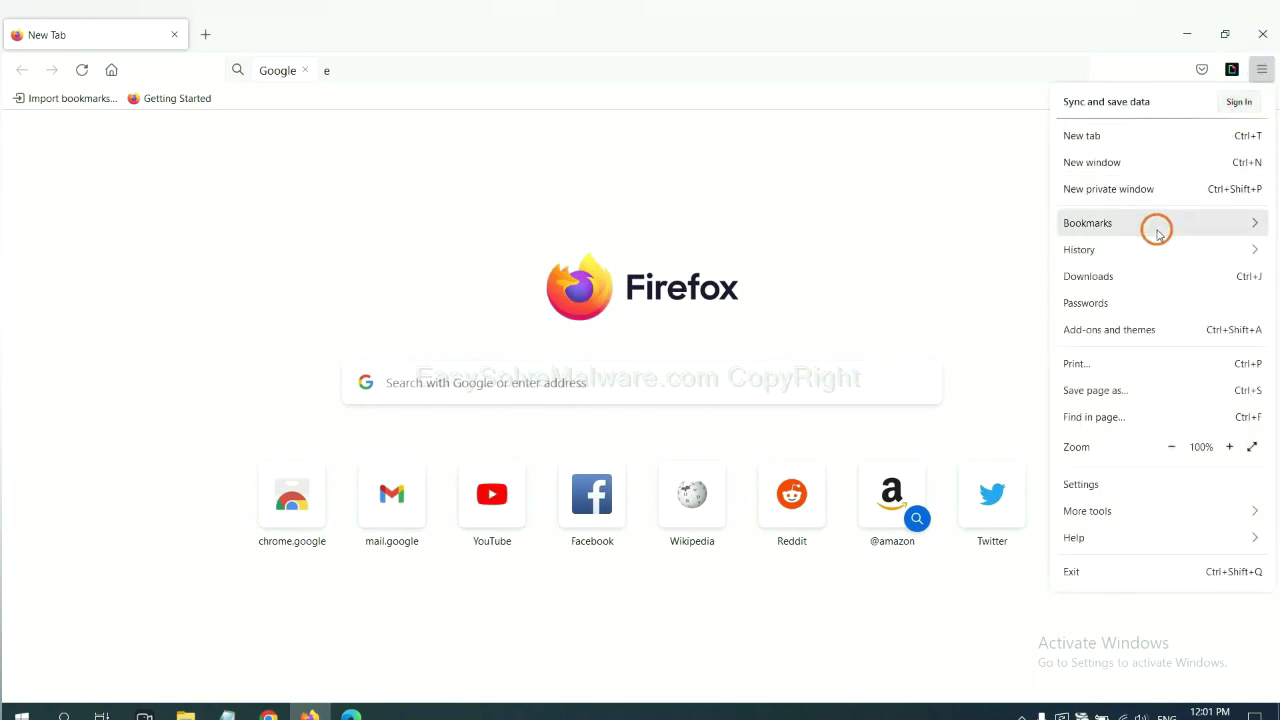
{"action": "left_click", "coordinate": [1120, 338]}
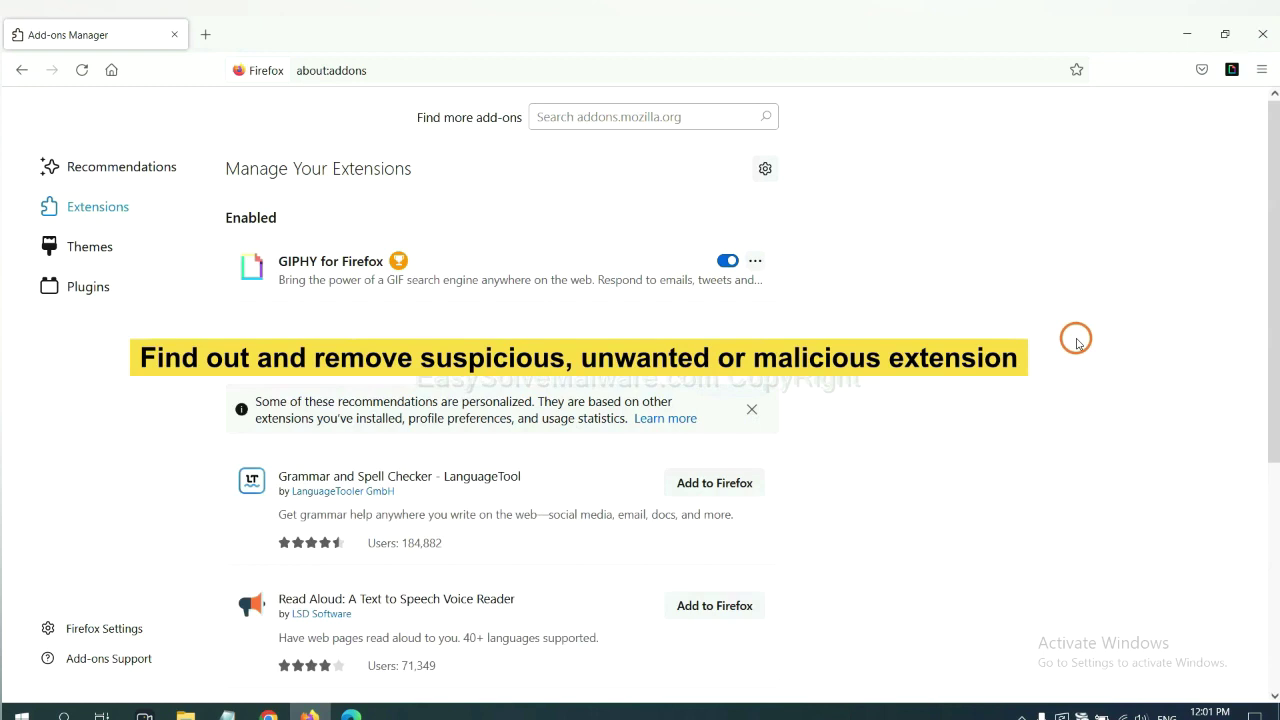
{"action": "left_click", "coordinate": [754, 261]}
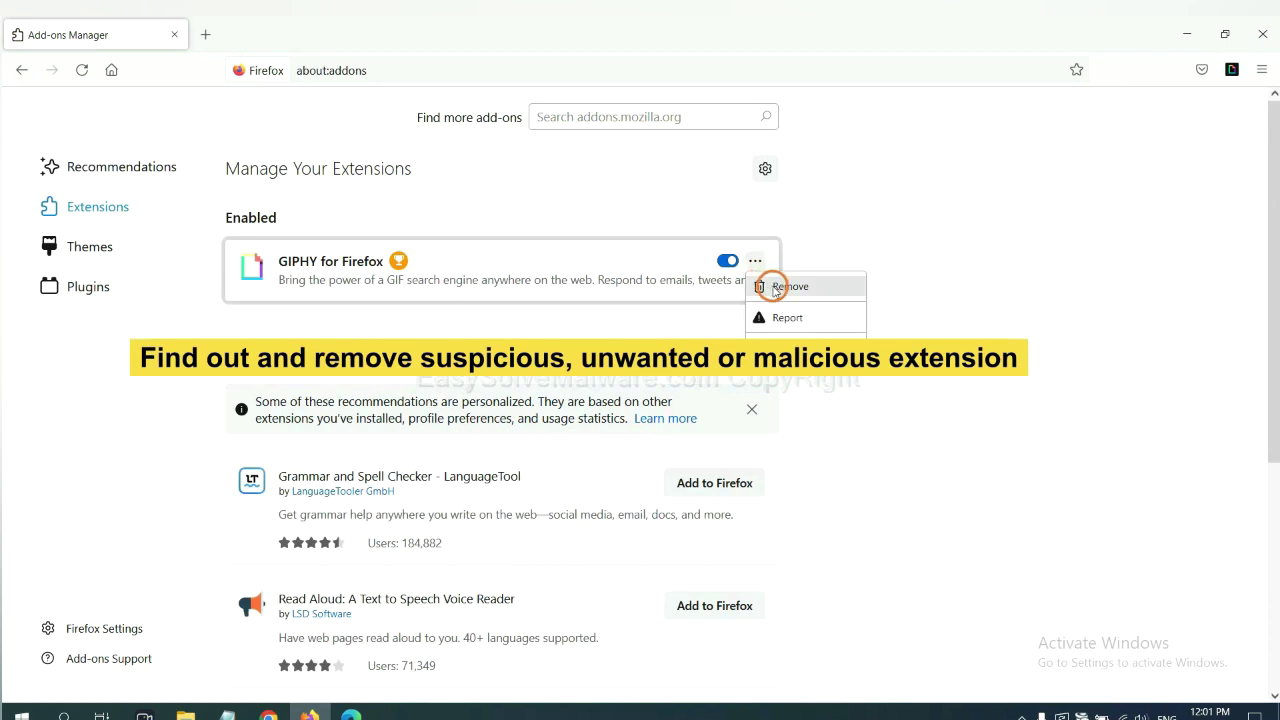
{"action": "left_click", "coordinate": [350, 714]}
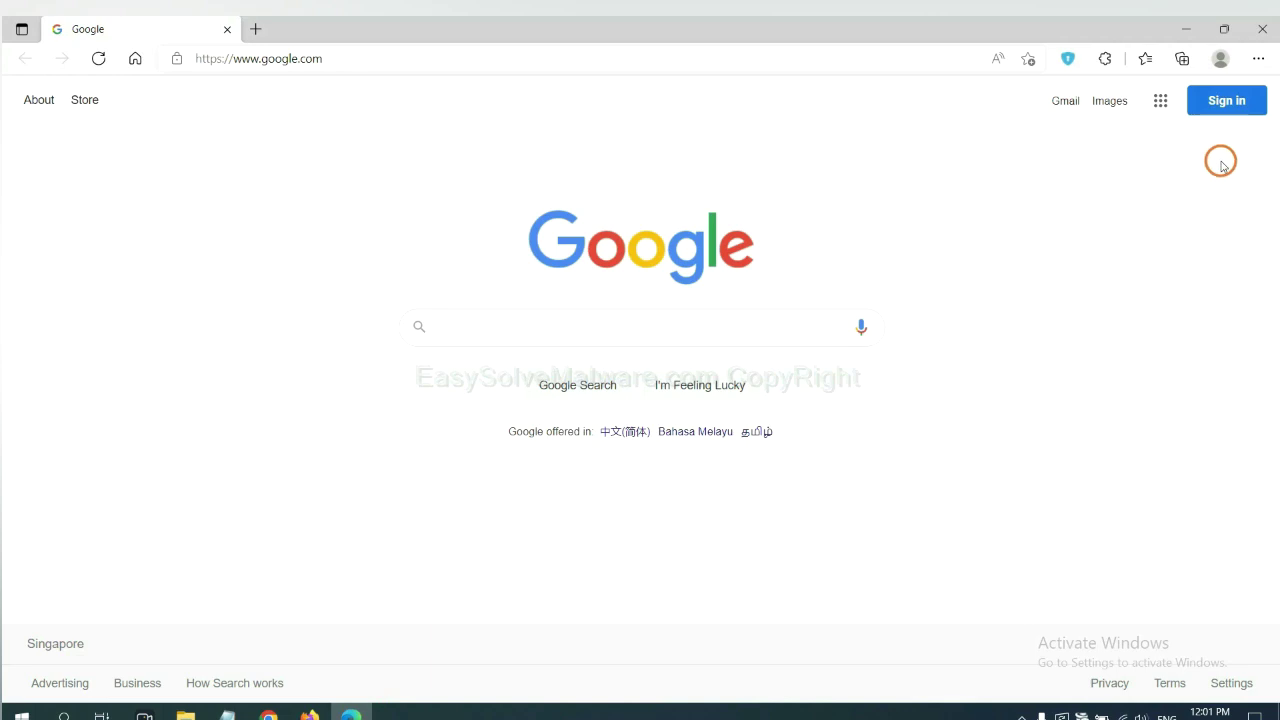
On Edge's Manage extensions page, remove ArcVpn Free Fast VPN Proxy and confirm.
{"action": "left_click", "coordinate": [1257, 60]}
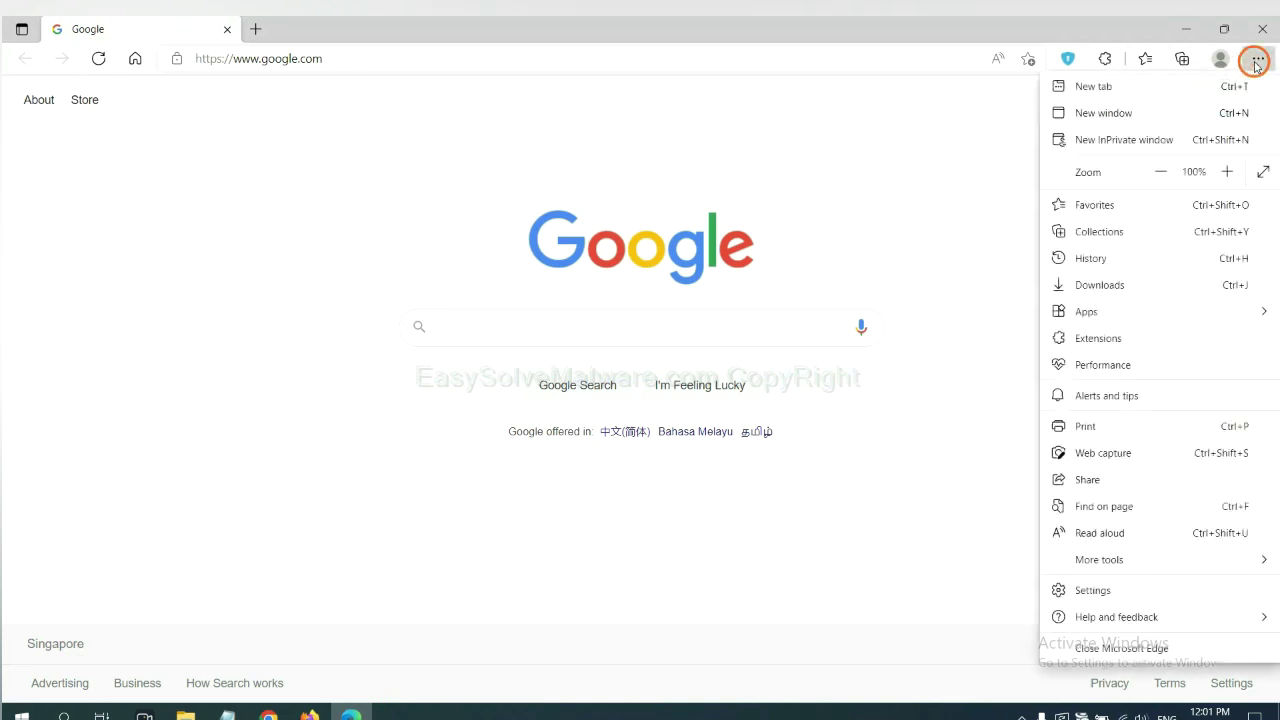
{"action": "right_click", "coordinate": [1104, 340]}
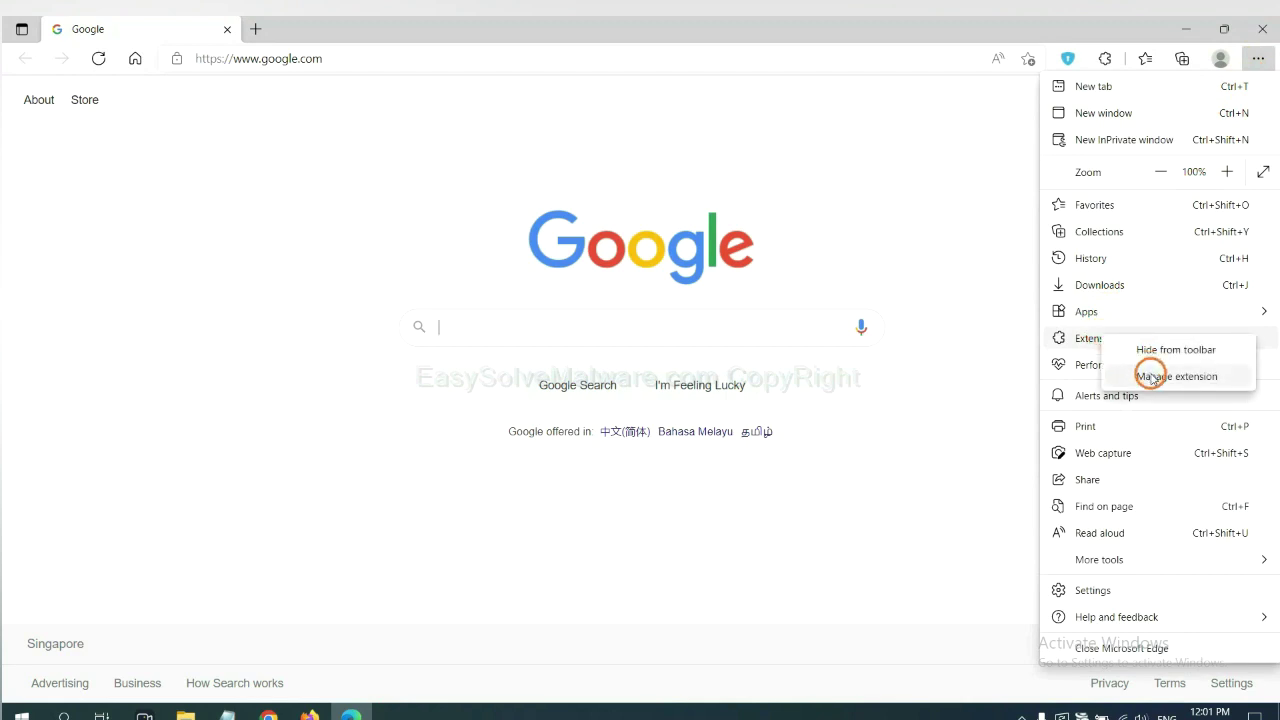
{"action": "left_click", "coordinate": [1150, 375]}
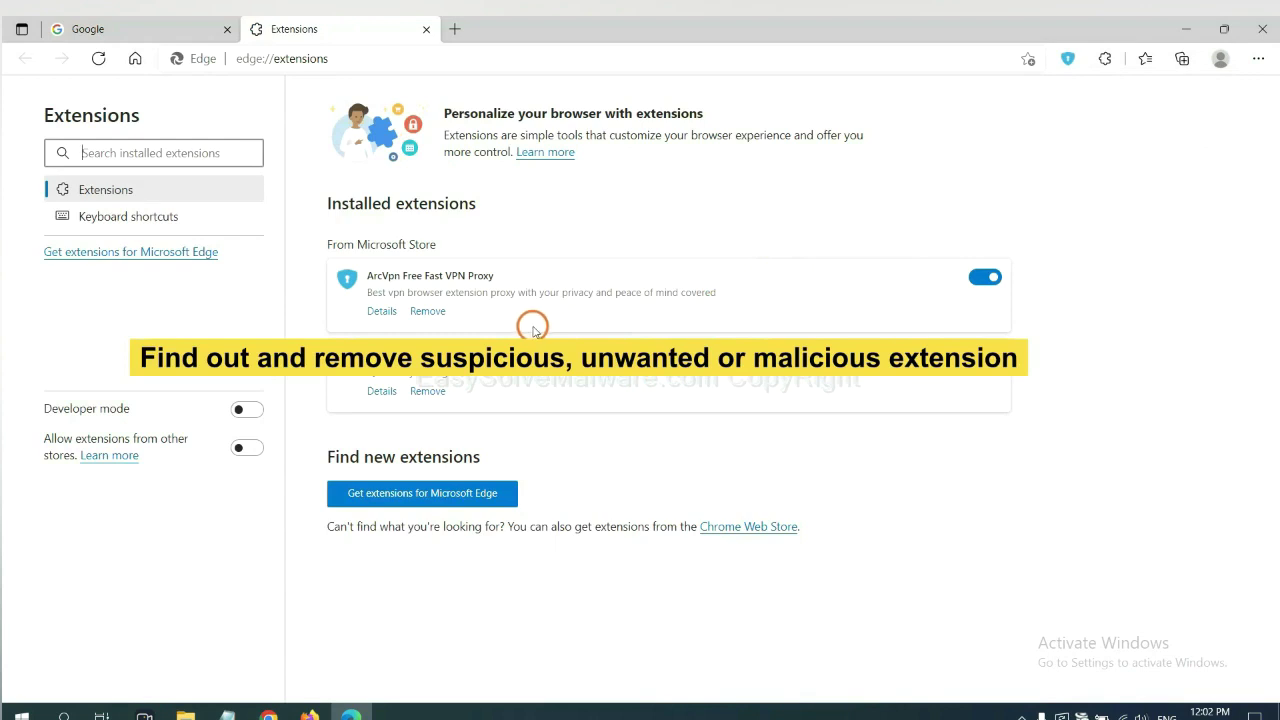
{"action": "left_click", "coordinate": [428, 311]}
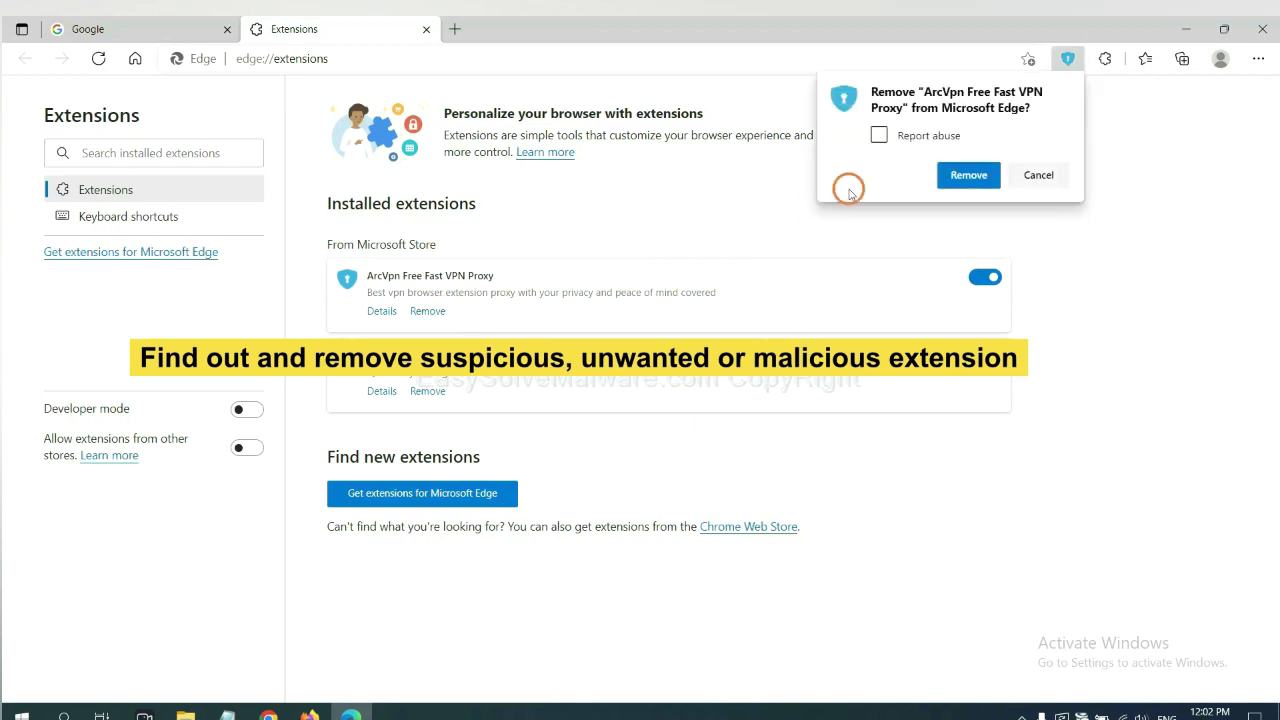
{"action": "left_click", "coordinate": [962, 176]}
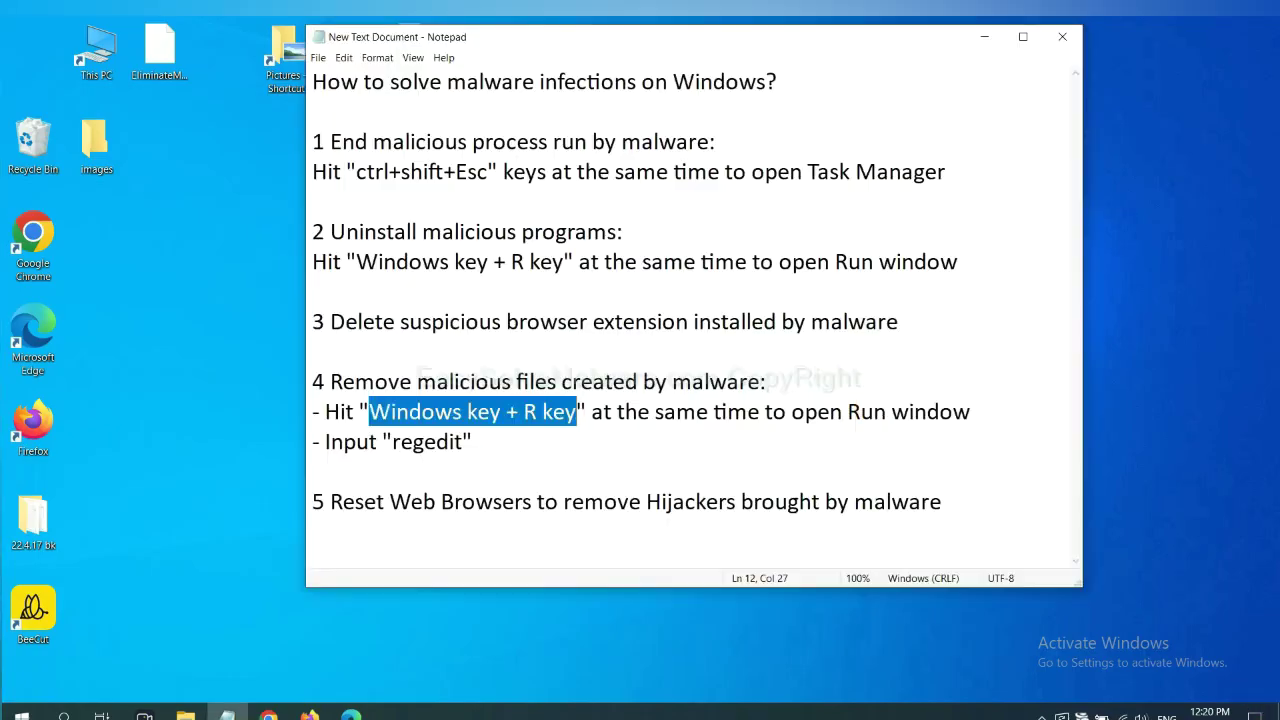
Launch Registry Editor by running 'regedit' from the Win+R Run dialog.
{"action": "left_click", "coordinate": [870, 405]}
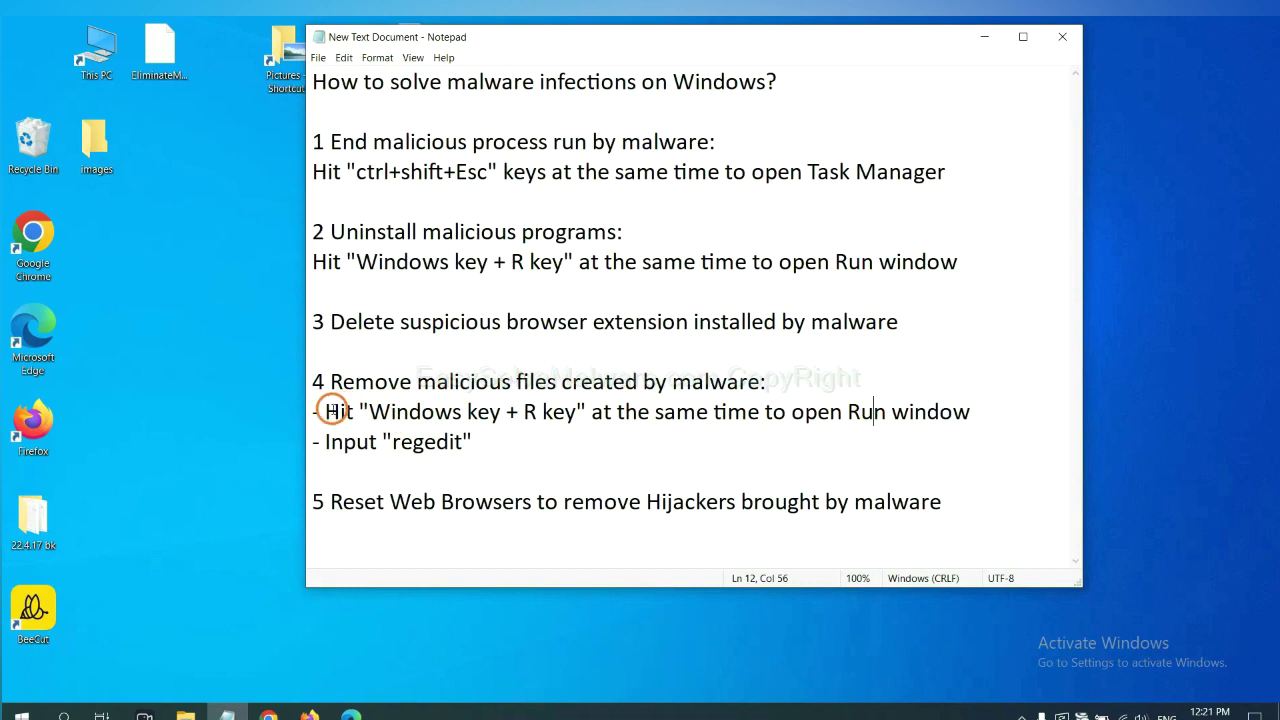
{"action": "left_click_drag", "start_coordinate": [326, 411], "coordinate": [738, 427]}
{"action": "left_click", "coordinate": [738, 427]}
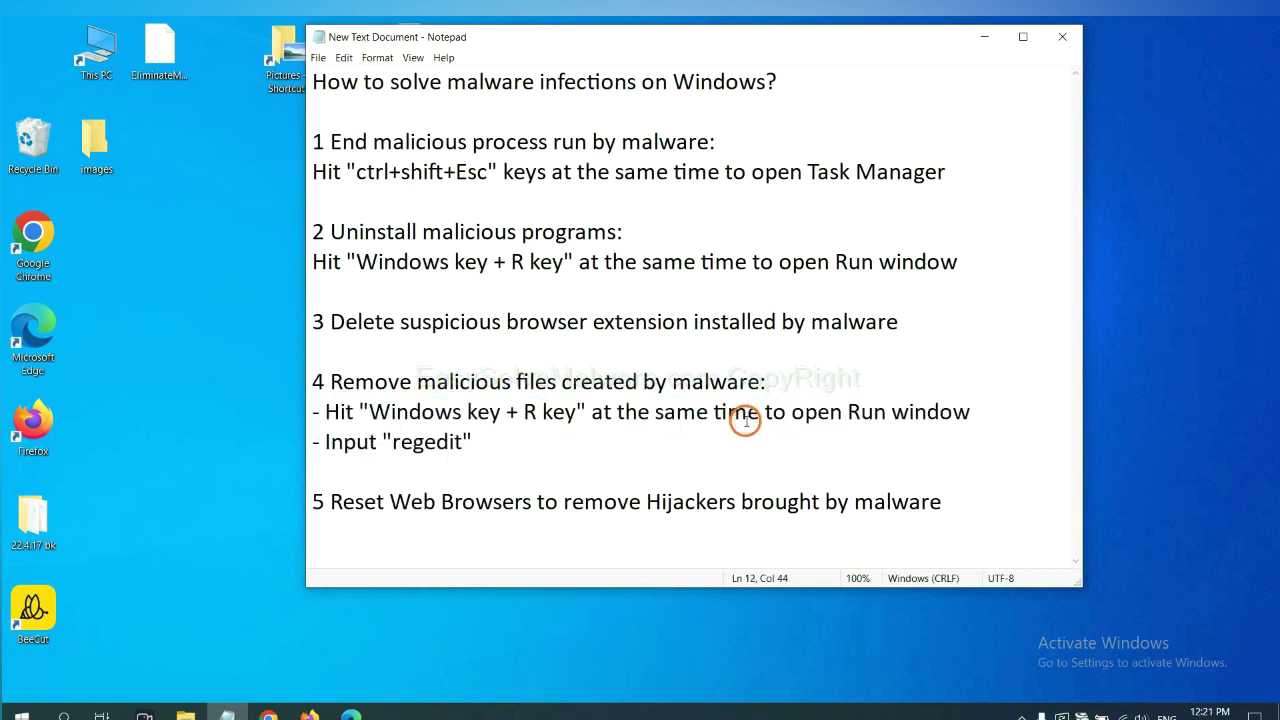
{"action": "key", "text": "super+r"}
{"action": "left_click_drag", "start_coordinate": [236, 525], "coordinate": [1019, 279]}
{"action": "left_click", "coordinate": [948, 364]}
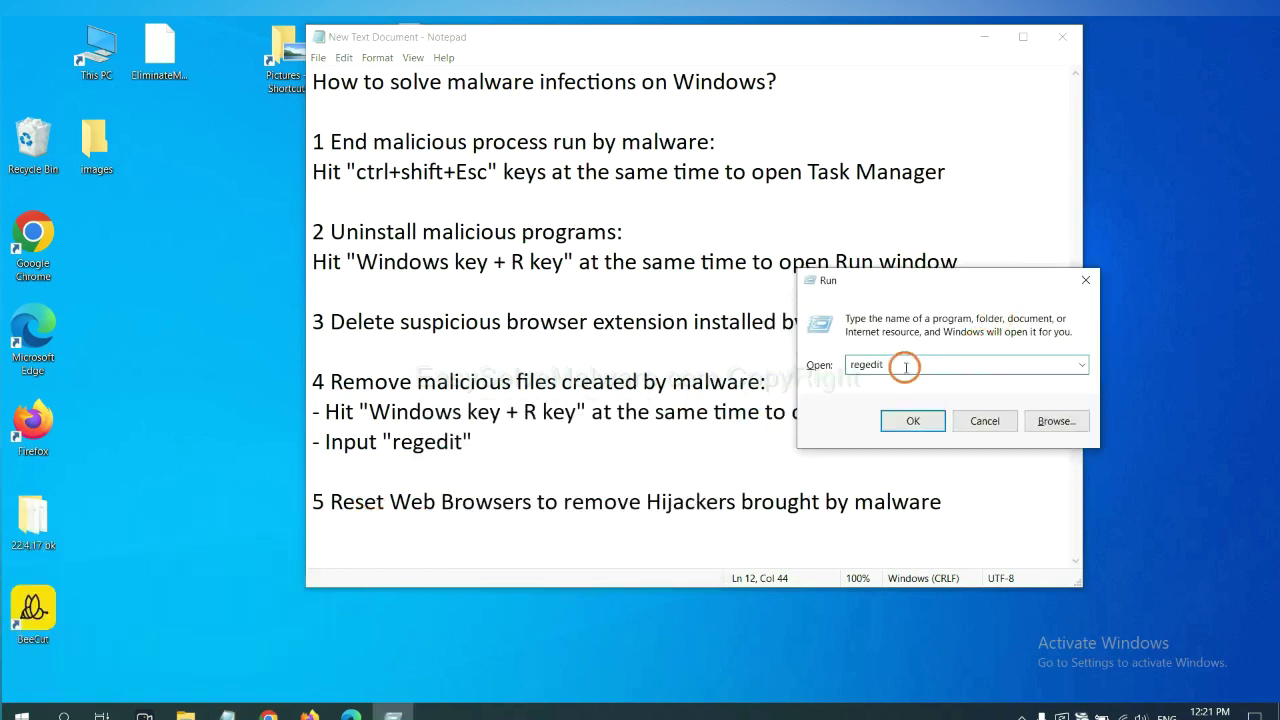
{"action": "left_click", "coordinate": [912, 420]}
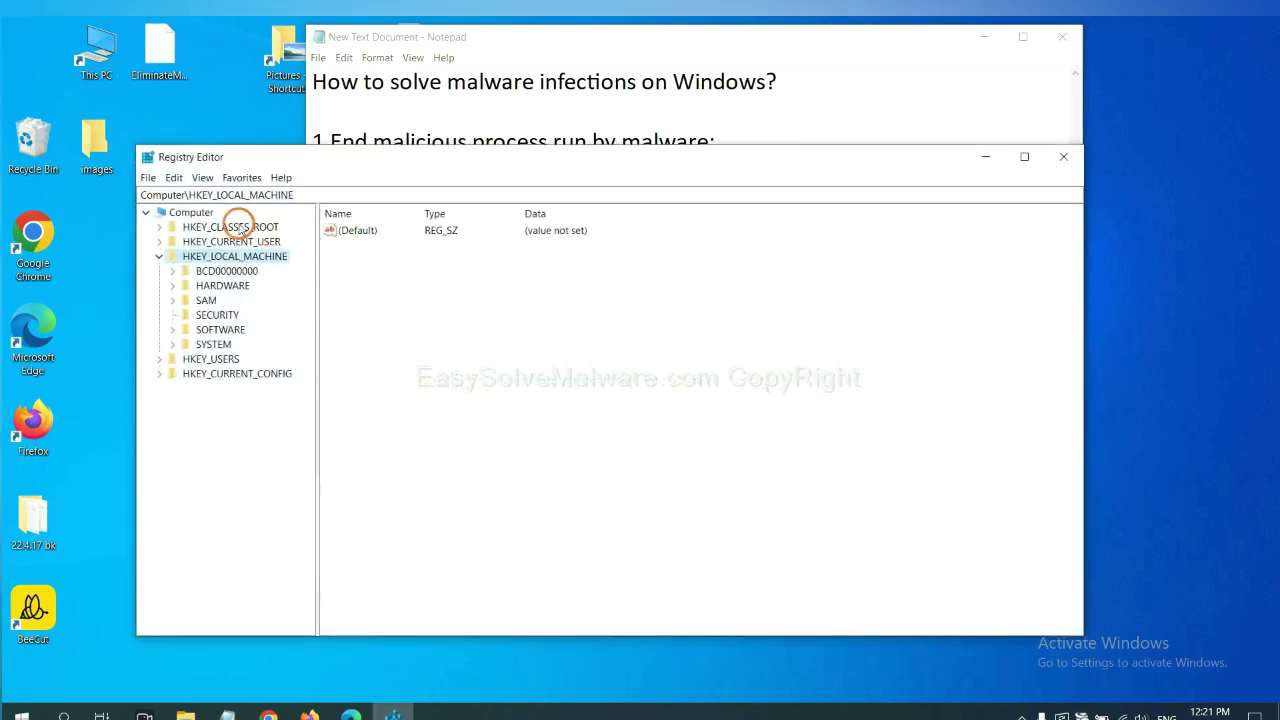
Search the registry for 'beecut' using Edit > Find.
{"action": "left_click", "coordinate": [178, 178]}
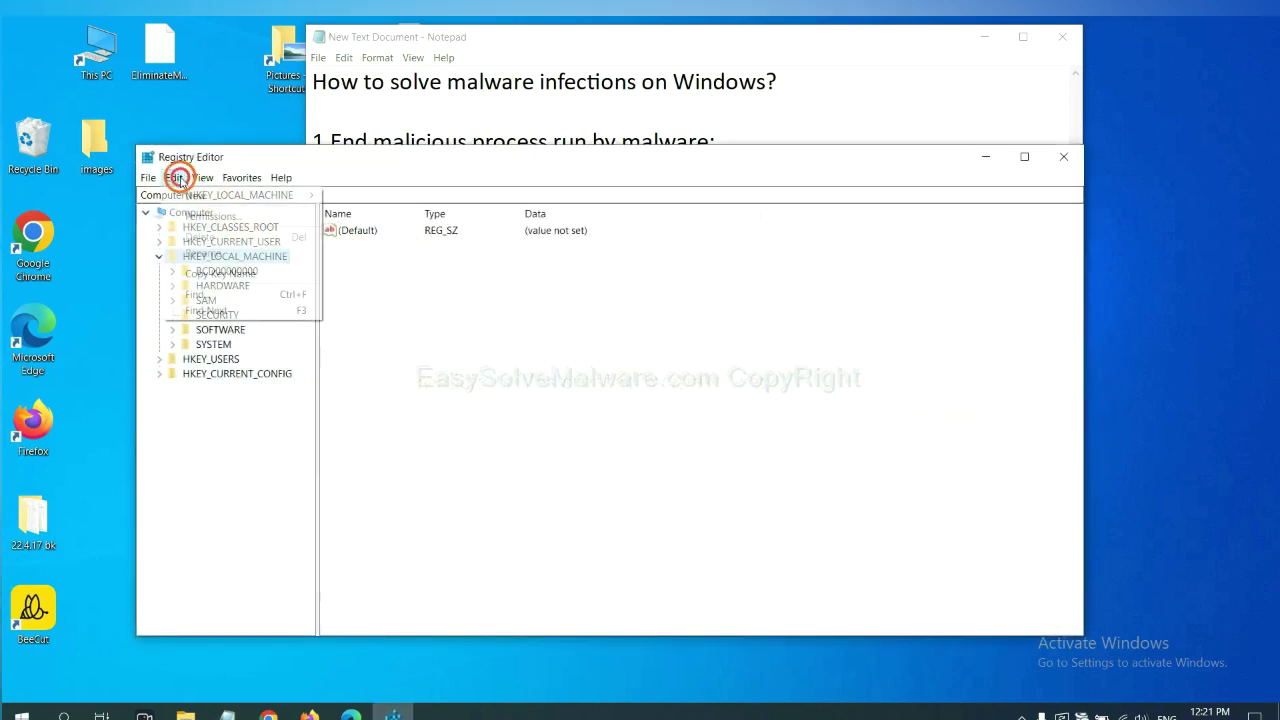
{"action": "left_click", "coordinate": [227, 296]}
{"action": "left_click_drag", "start_coordinate": [363, 226], "coordinate": [541, 268]}
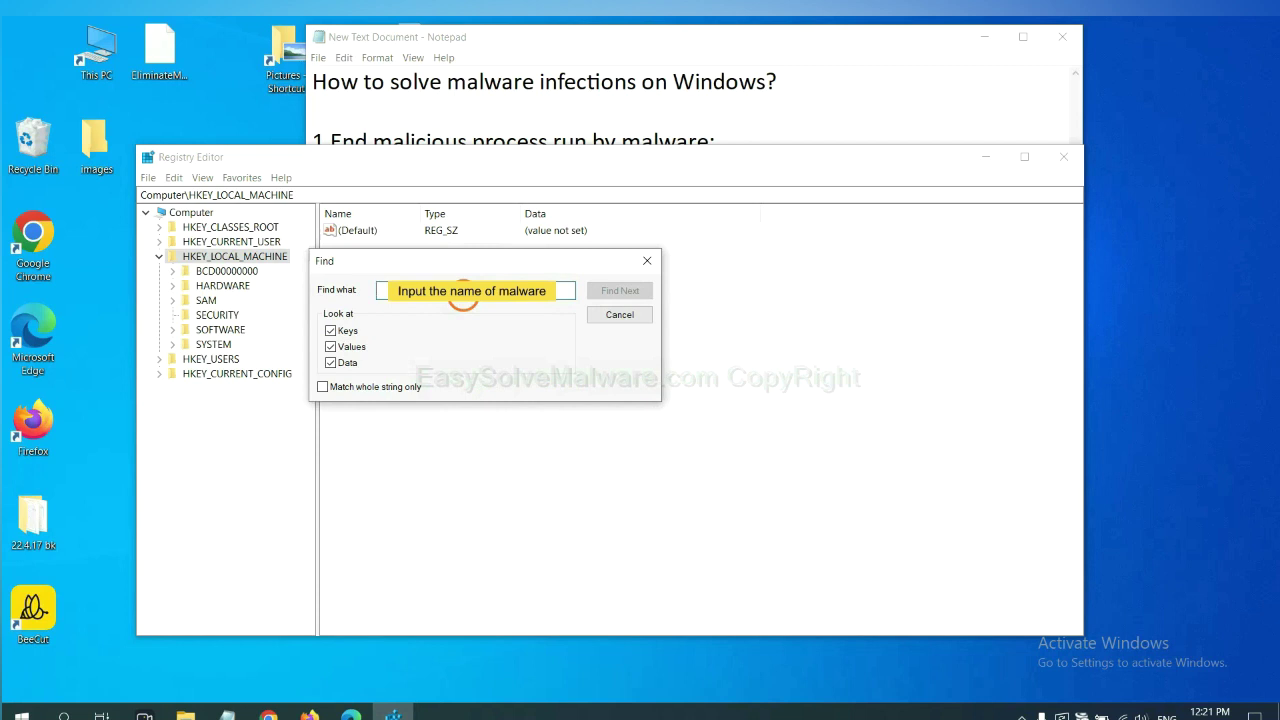
{"action": "type", "text": "beecut"}
{"action": "left_click", "coordinate": [620, 291]}
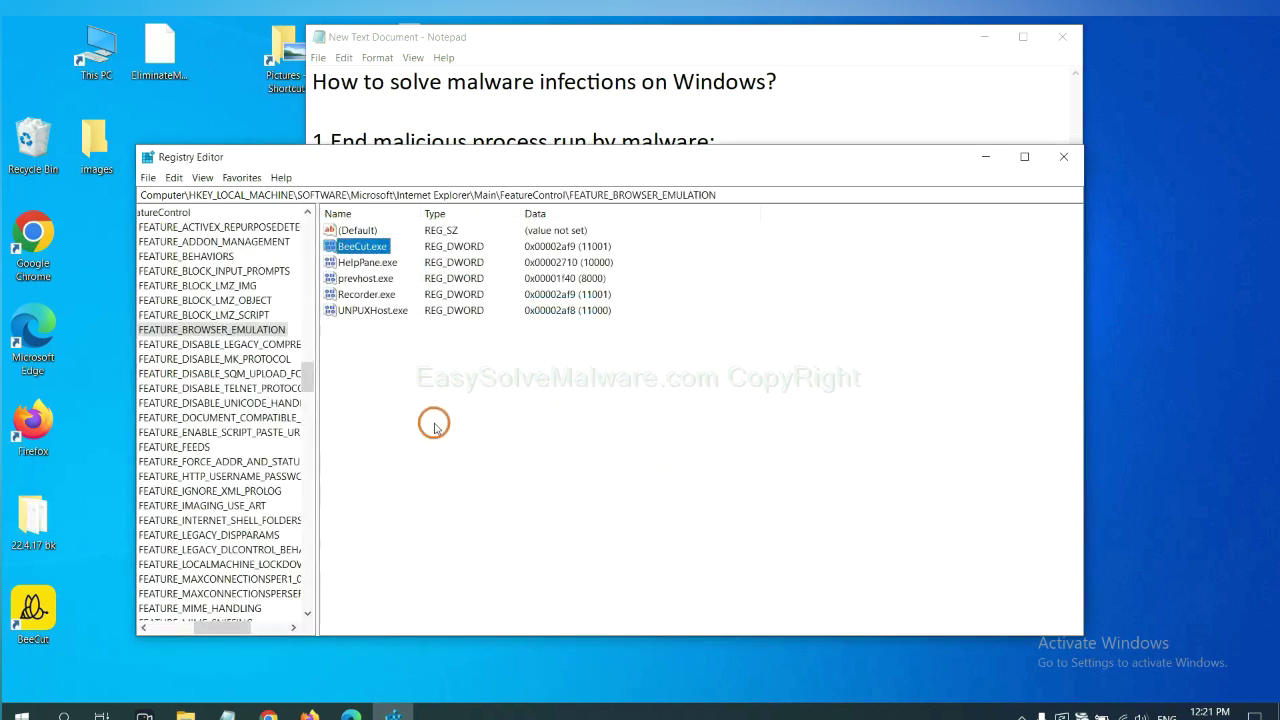
{"action": "left_click_drag", "start_coordinate": [218, 630], "coordinate": [208, 625]}
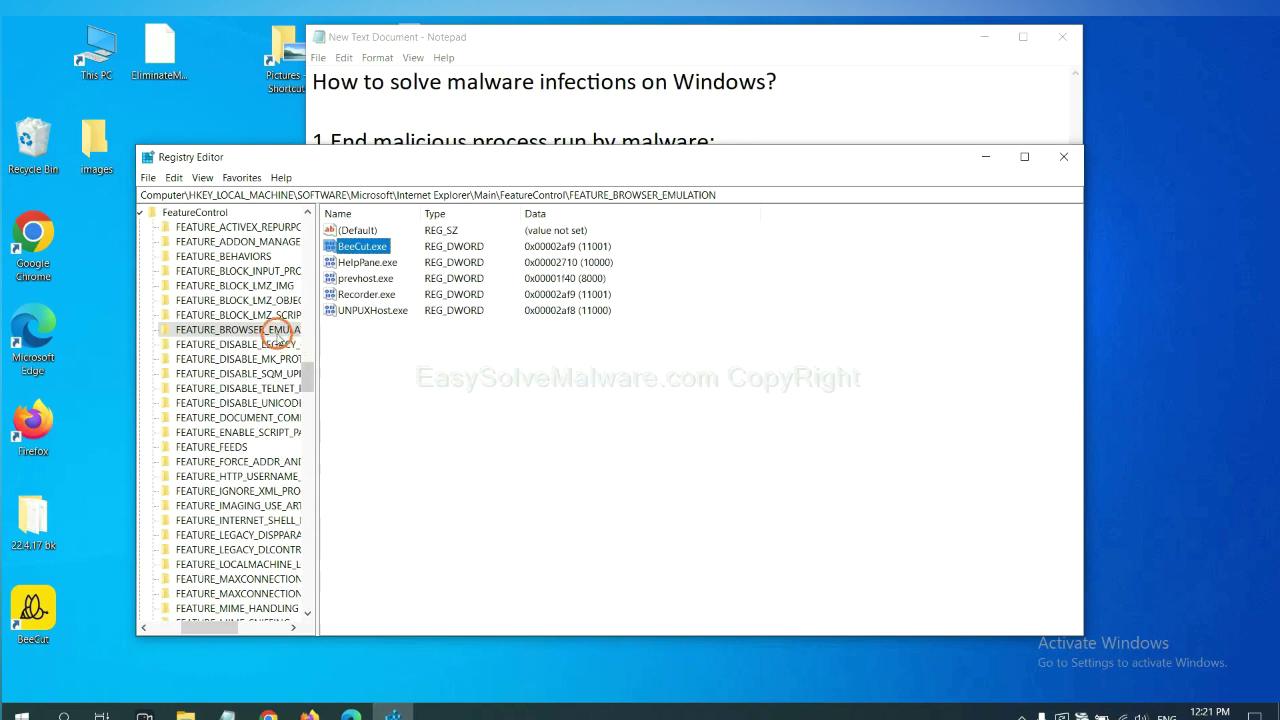
{"action": "right_click", "coordinate": [263, 330]}
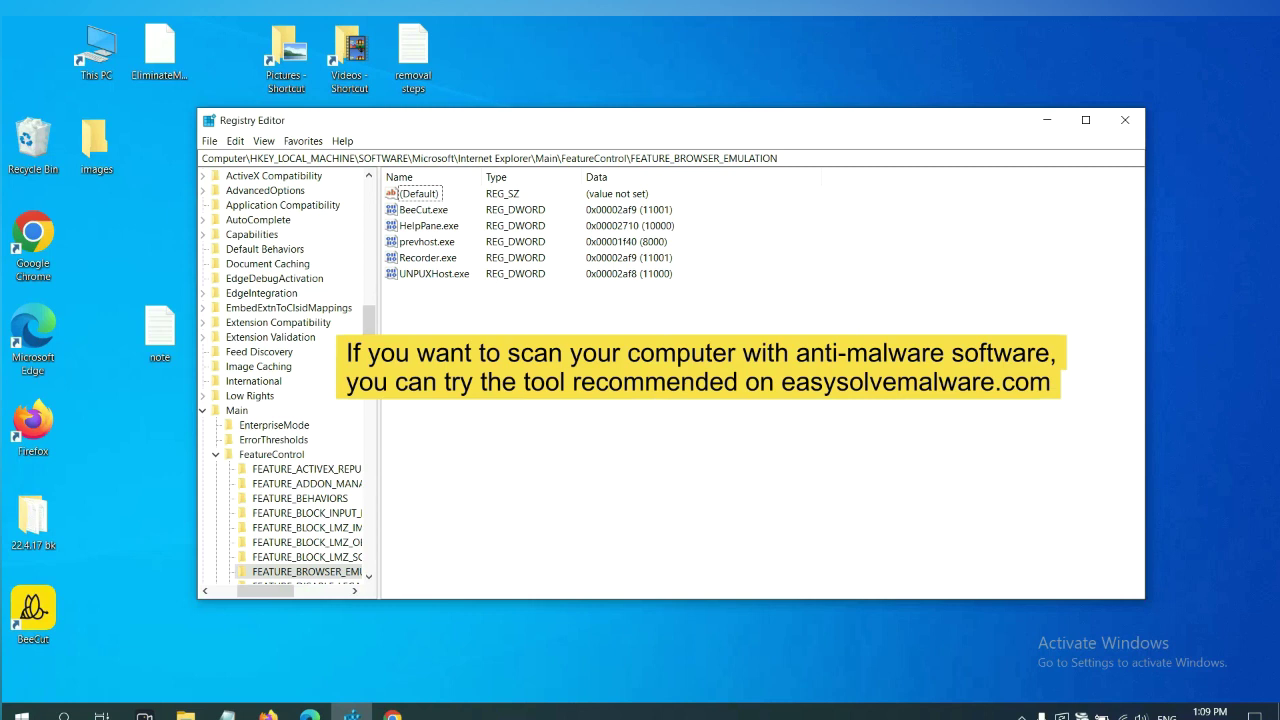
Bring the EasySolveMalware.com guide forward in Chrome and scroll through its Quick Menu.
{"action": "left_click", "coordinate": [394, 714]}
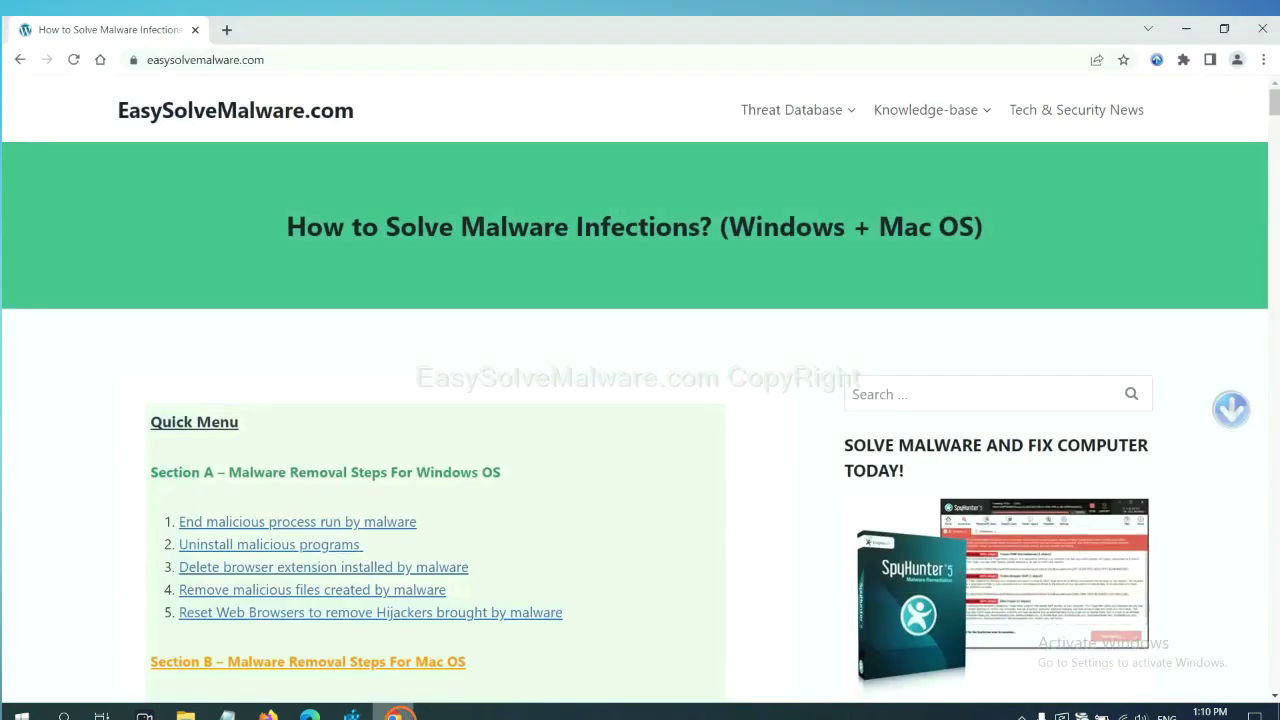
{"action": "scroll", "coordinate": [931, 465], "scroll_direction": "down", "scroll_amount": 1}
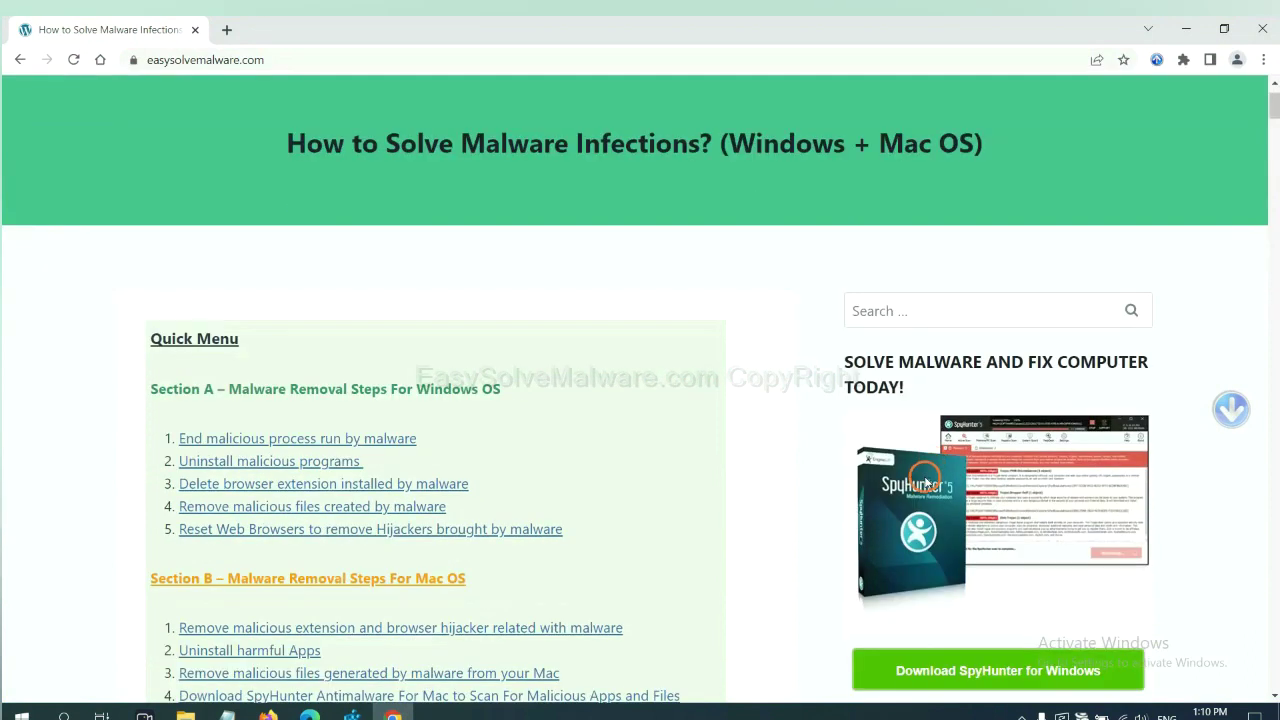
{"action": "scroll", "coordinate": [926, 480], "scroll_direction": "up", "scroll_amount": 1}
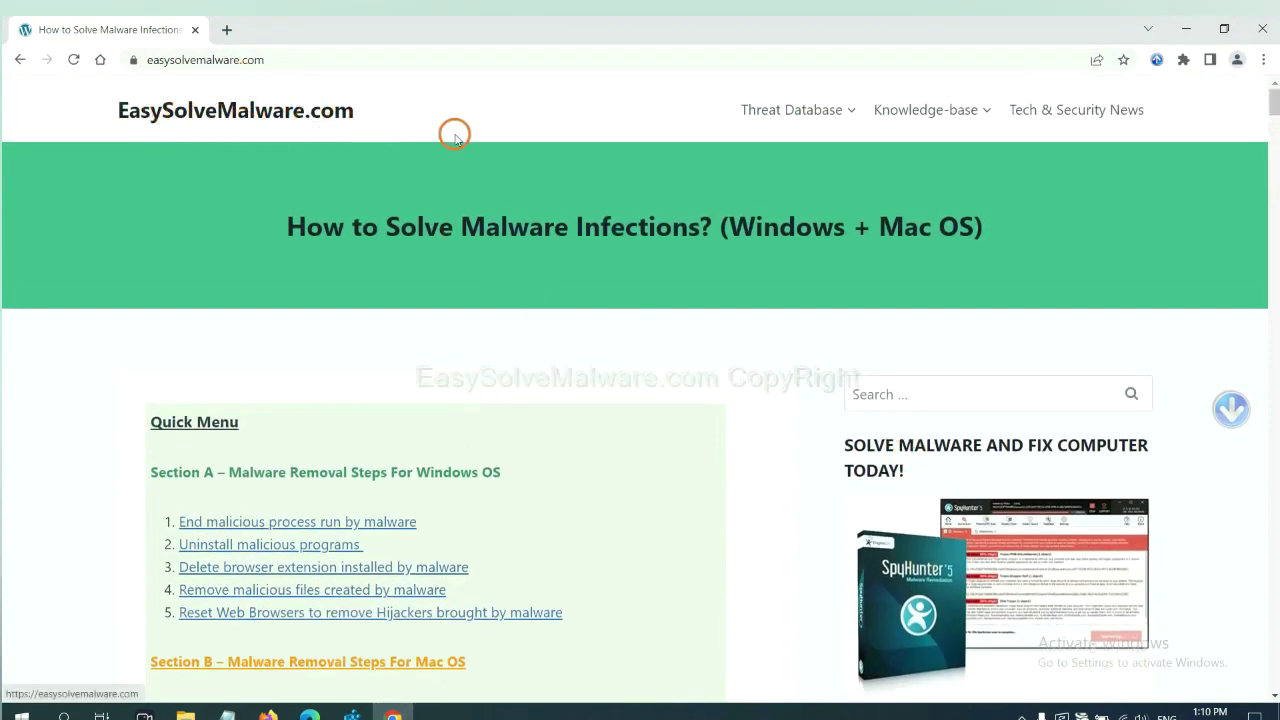
{"action": "scroll", "coordinate": [1050, 480], "scroll_direction": "down", "scroll_amount": 2}
{"action": "scroll", "coordinate": [1010, 420], "scroll_direction": "down", "scroll_amount": 1}
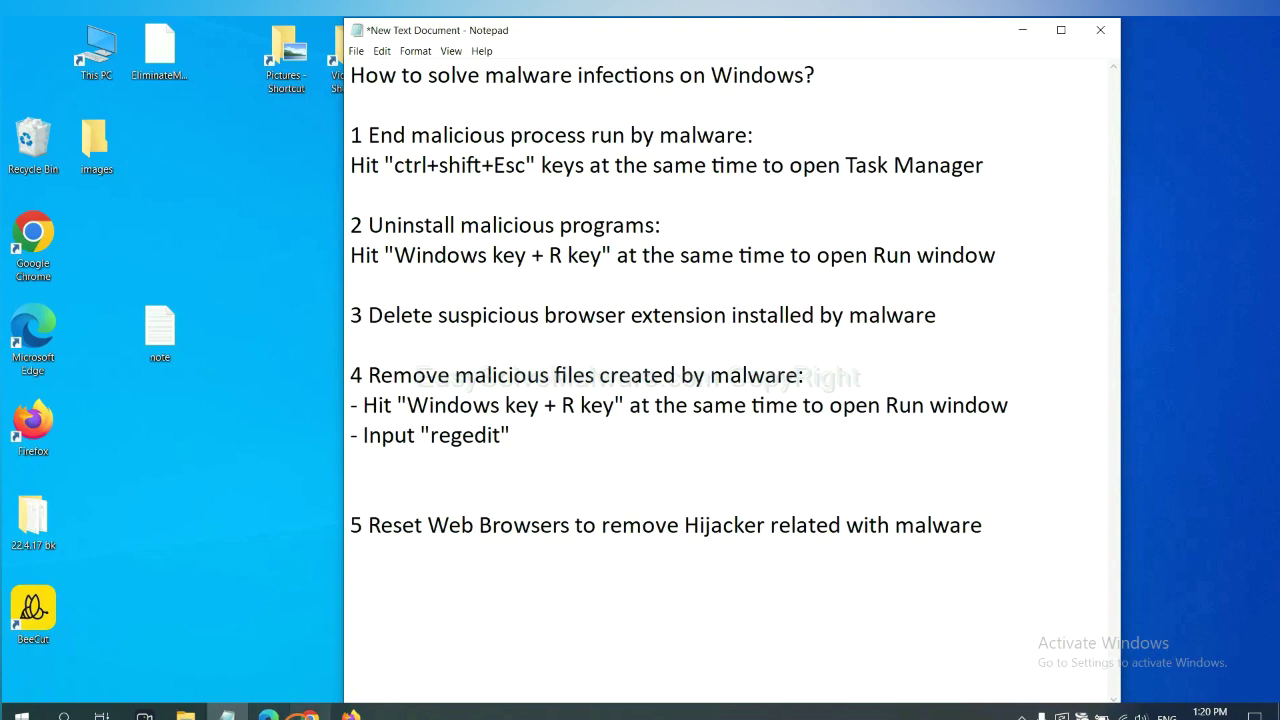
Search Chrome's settings for 'reset' and choose 'Restore settings to their original defaults'.
{"action": "key", "text": "alt+Tab"}
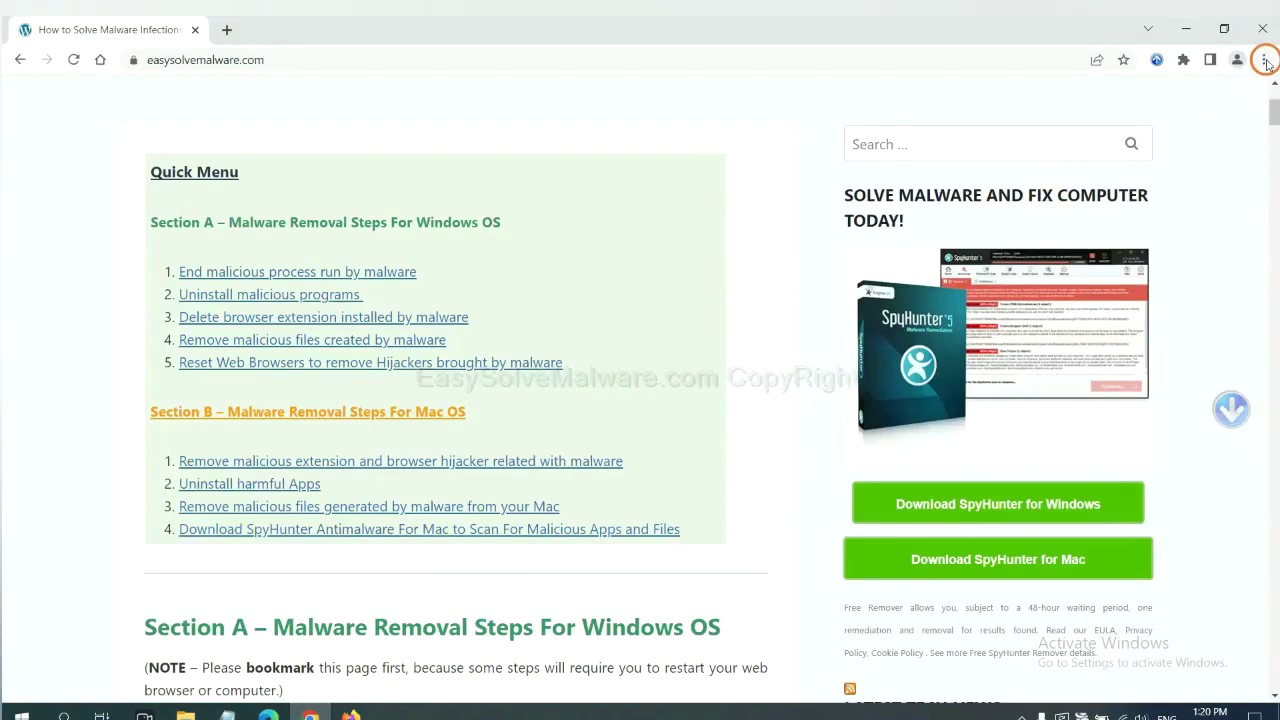
{"action": "left_click", "coordinate": [1265, 61]}
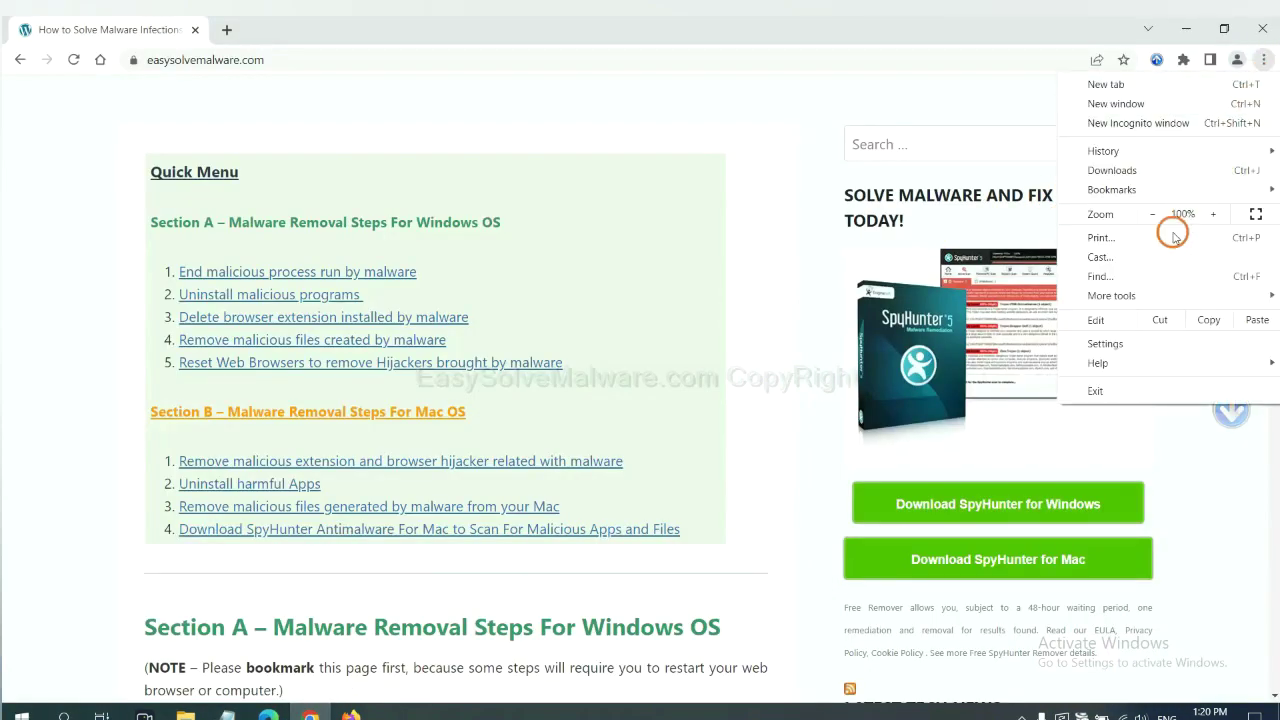
{"action": "left_click", "coordinate": [1115, 342]}
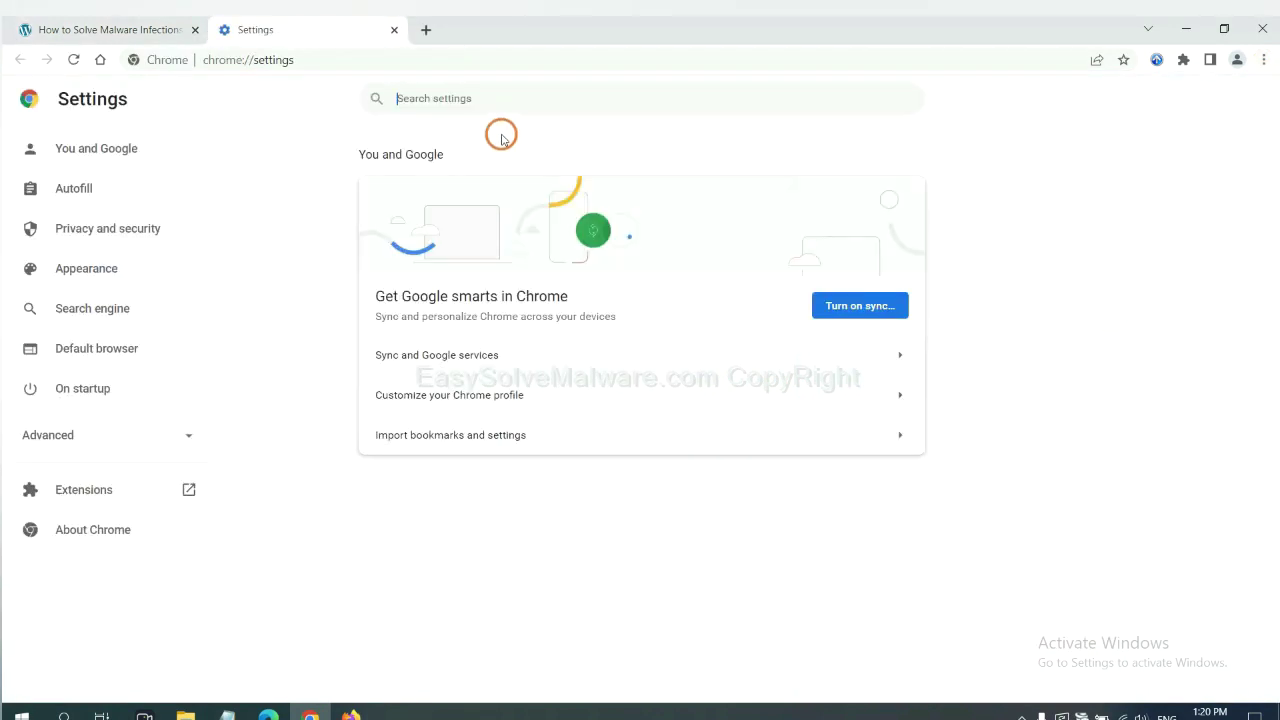
{"action": "left_click", "coordinate": [499, 109]}
{"action": "type", "text": "reset"}
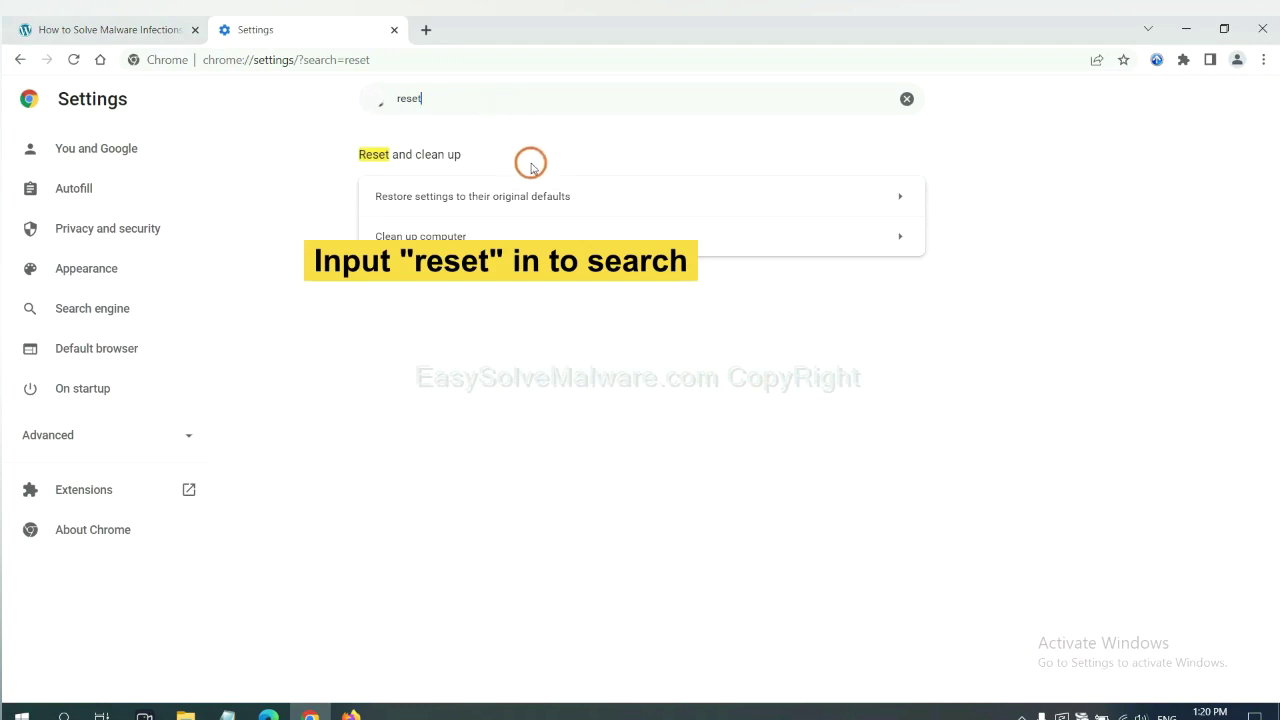
{"action": "left_click", "coordinate": [548, 196]}
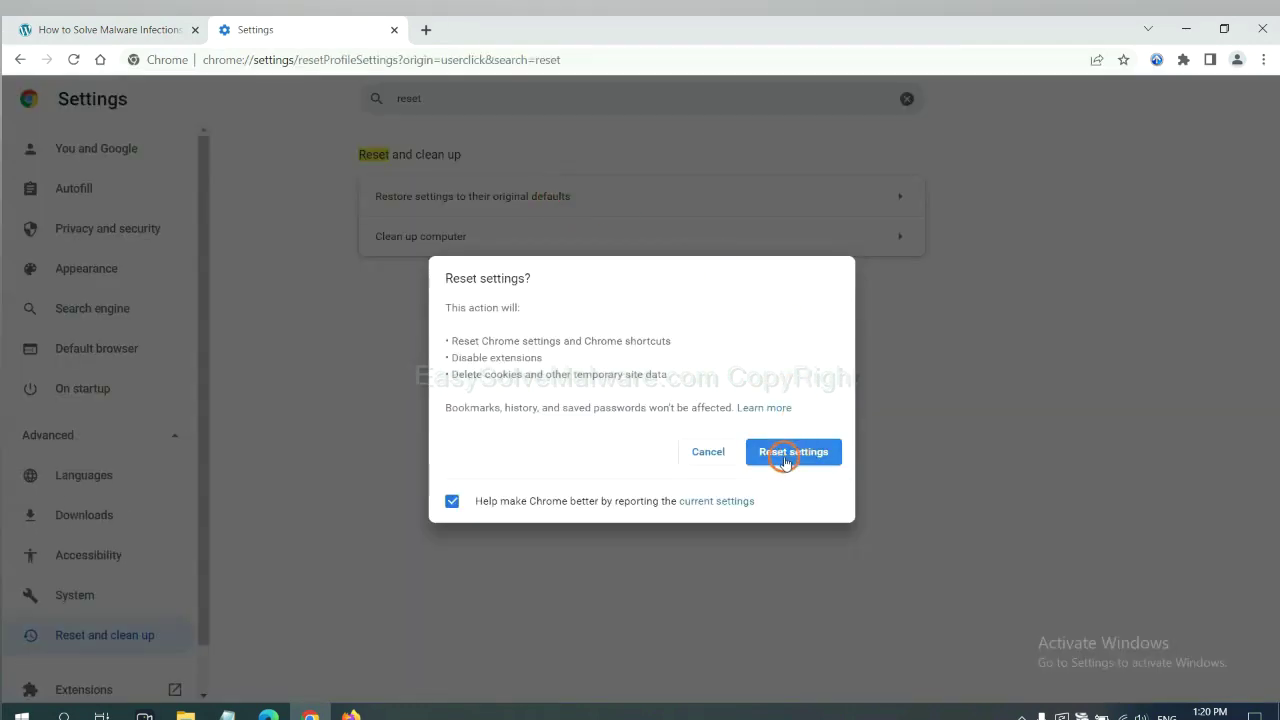
{"action": "left_click", "coordinate": [351, 714]}
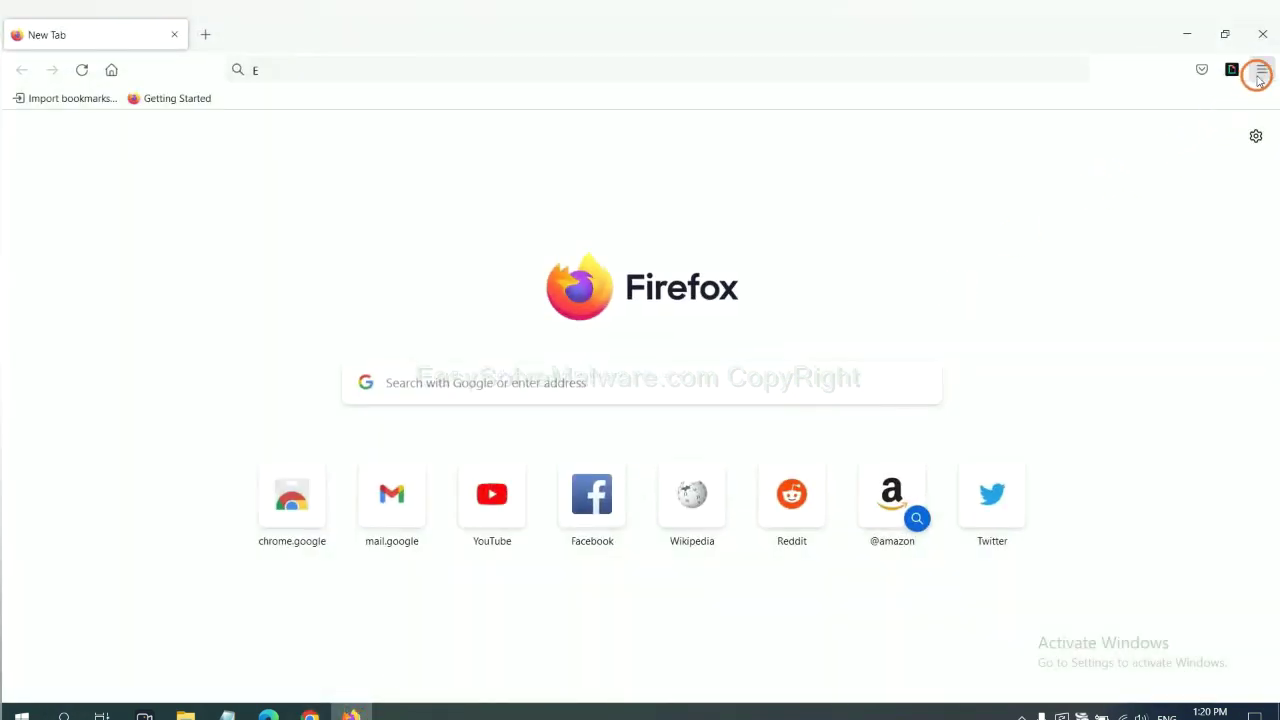
Refresh Firefox to its default settings from the Help > Troubleshooting Information page.
{"action": "left_click", "coordinate": [1261, 70]}
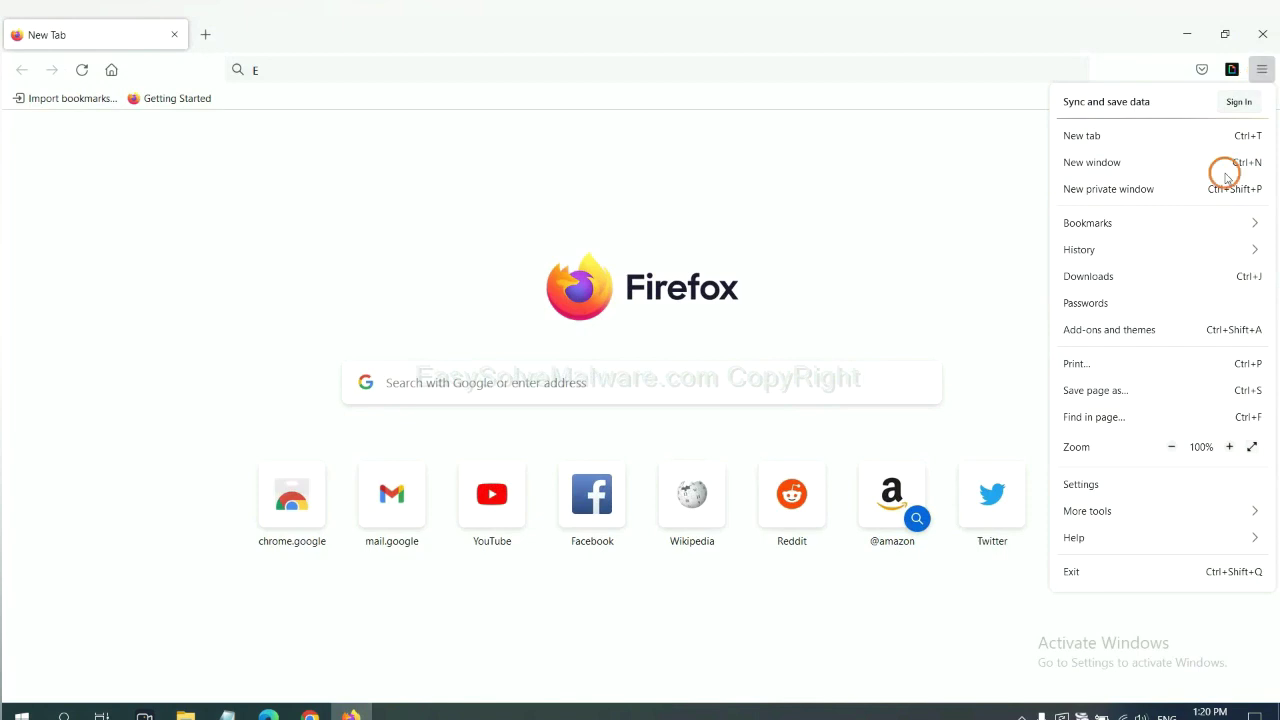
{"action": "left_click", "coordinate": [1101, 536]}
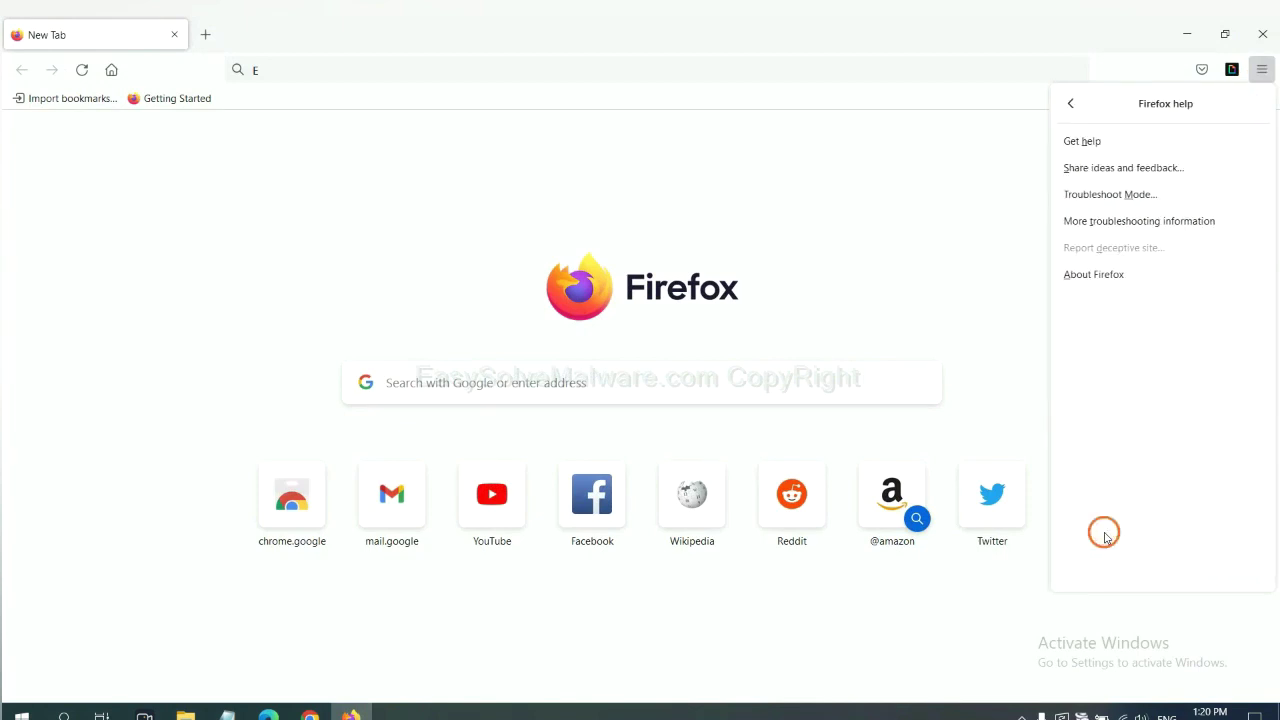
{"action": "left_click", "coordinate": [1125, 222]}
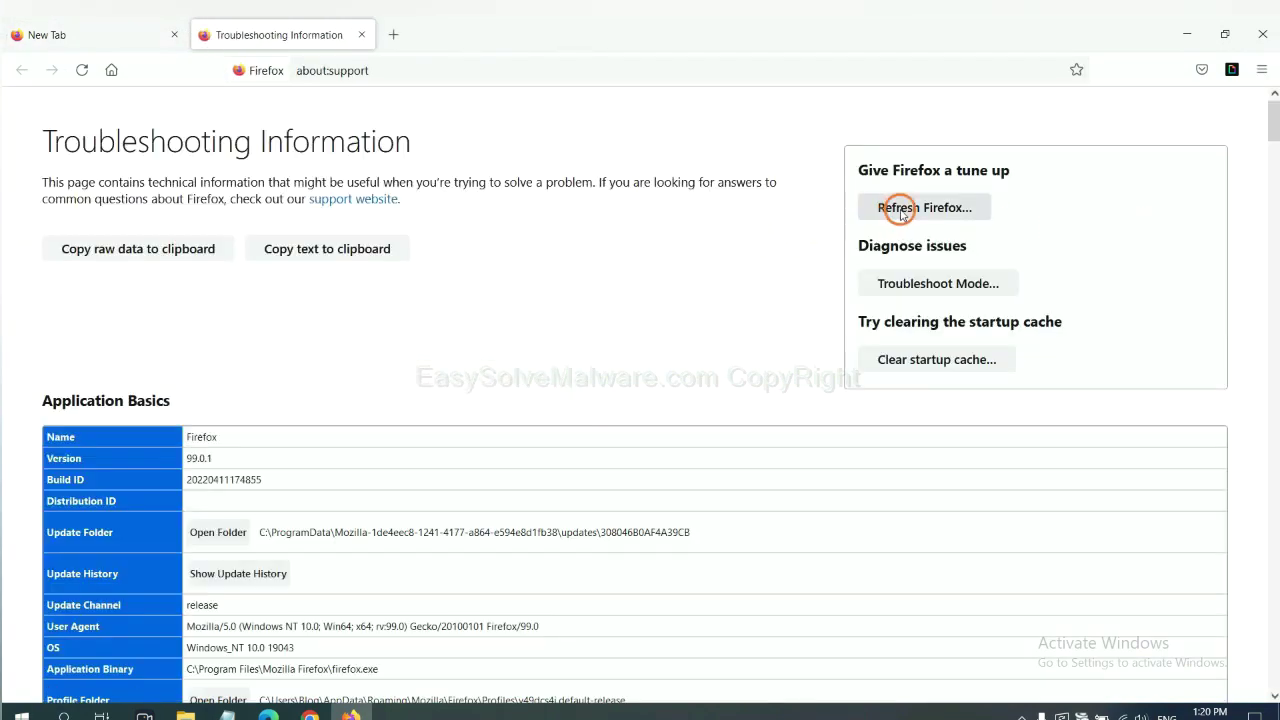
{"action": "left_click", "coordinate": [901, 212]}
{"action": "left_click", "coordinate": [697, 214]}
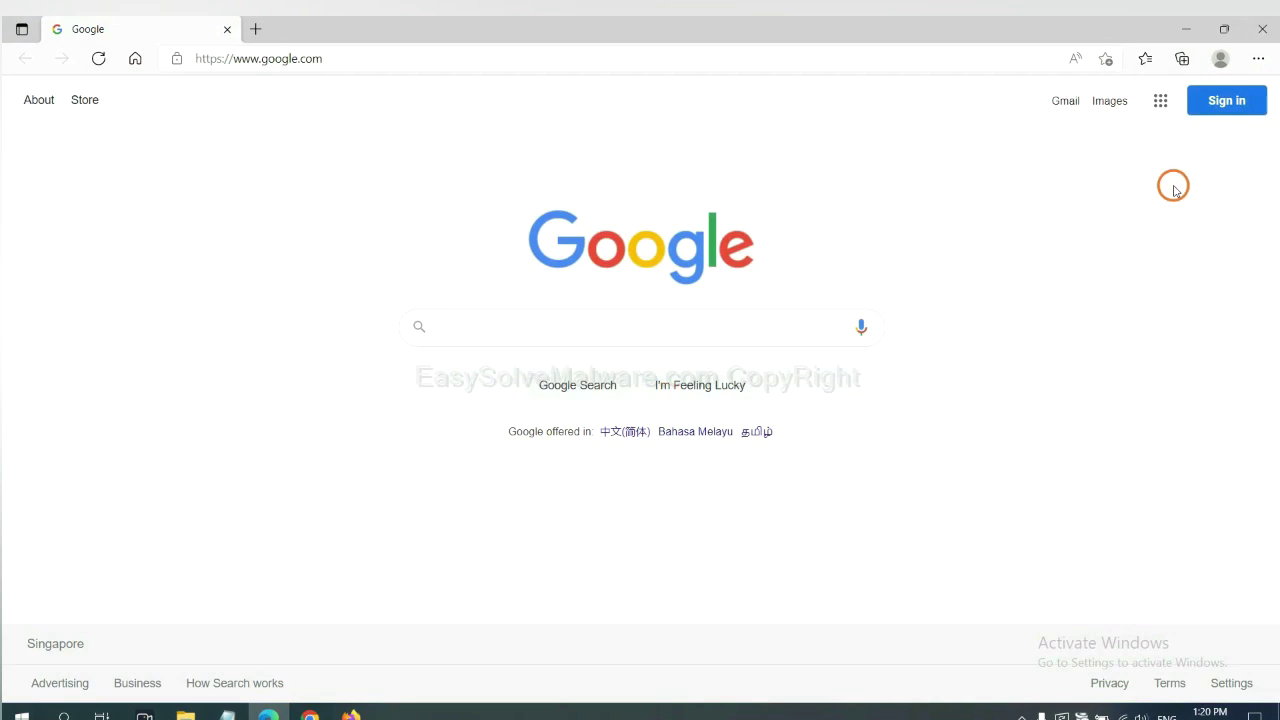
Search Edge's settings for 'reset' and choose 'Restore settings to their default values'.
{"action": "left_click", "coordinate": [1258, 59]}
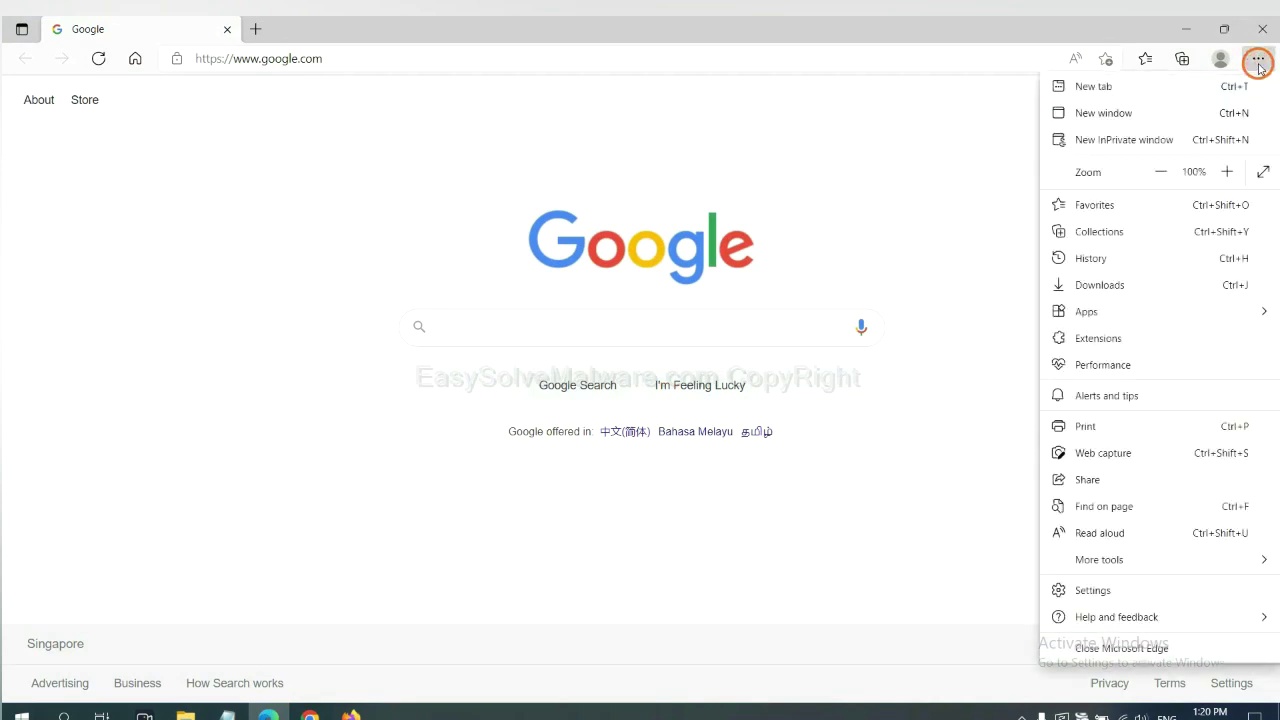
{"action": "left_click", "coordinate": [1106, 592]}
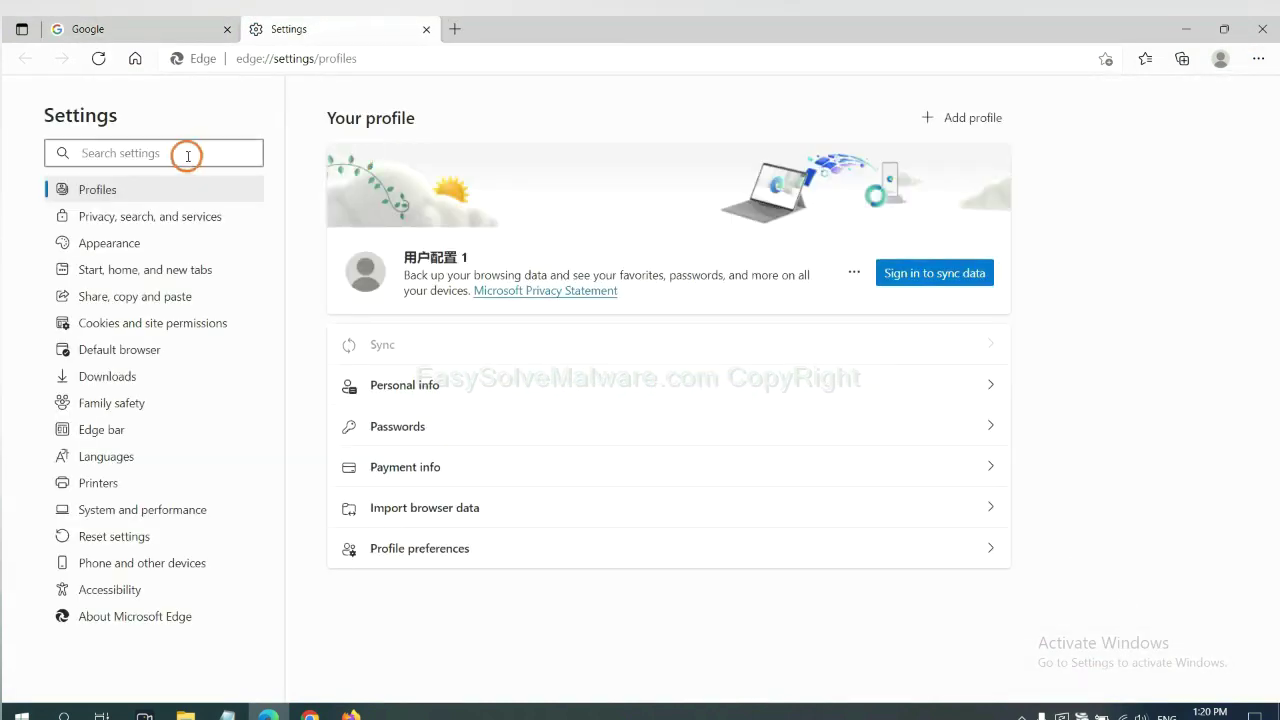
{"action": "type", "text": "re"}
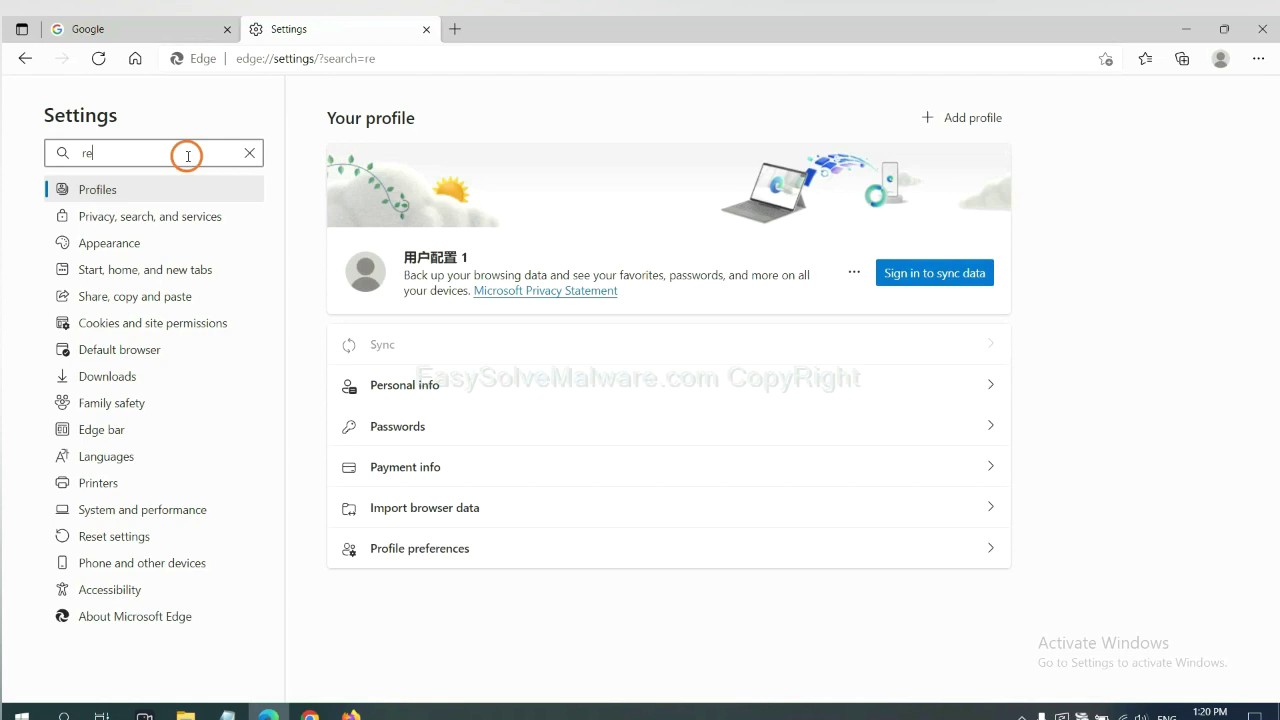
{"action": "type", "text": "set"}
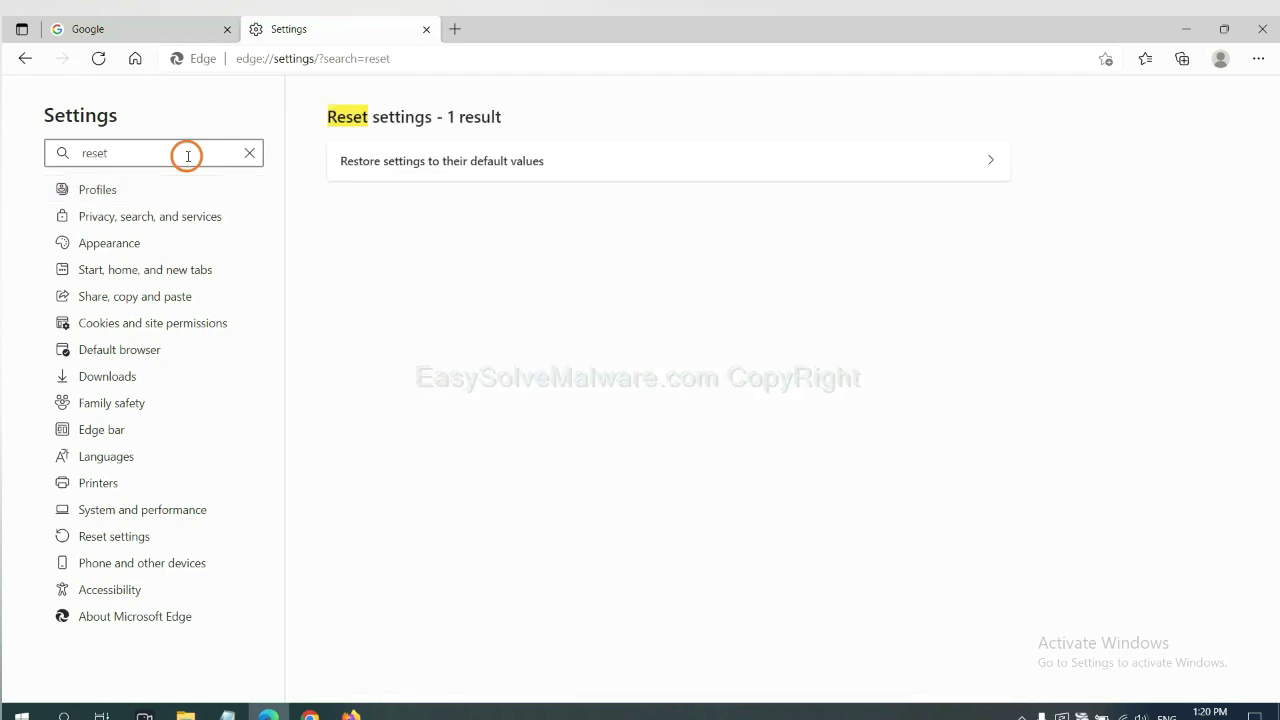
{"action": "left_click", "coordinate": [450, 160]}
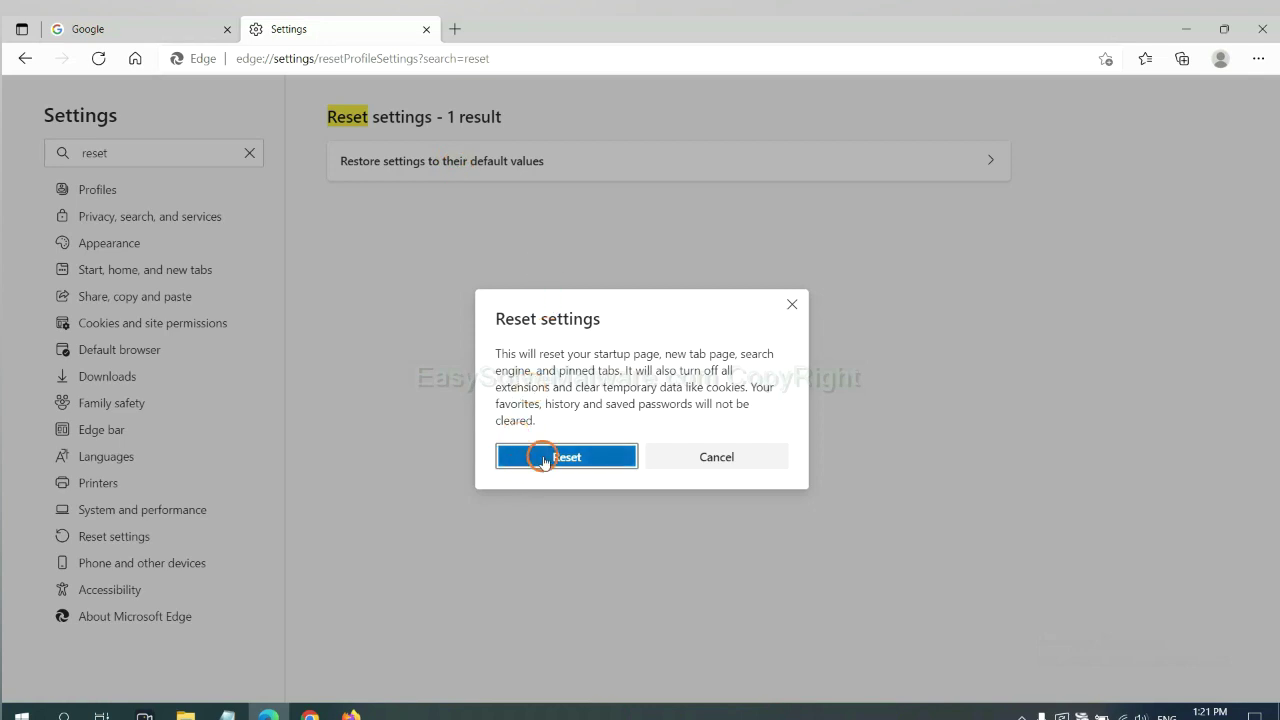